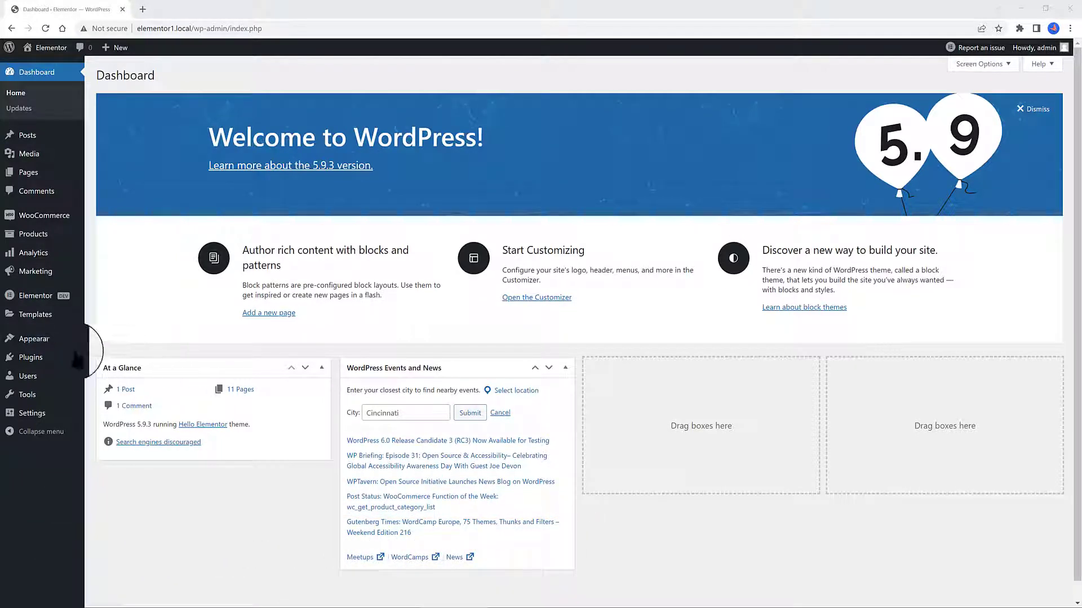
Open Elementor > Settings from the WordPress admin sidebar
scroll(290, 378, "down", 1)
mouse_move(31, 298)
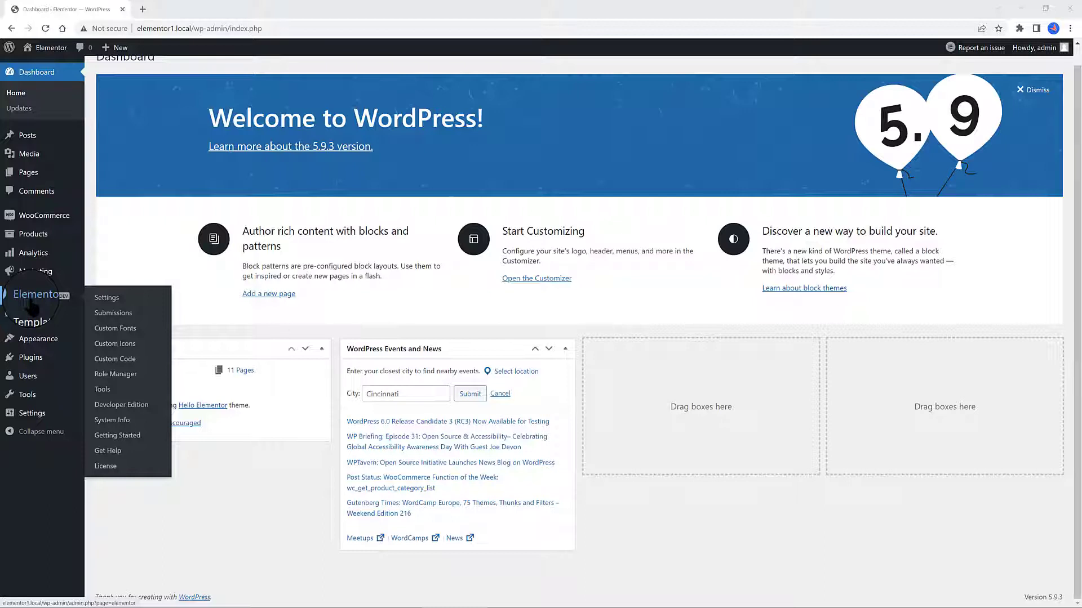
left_click(110, 307)
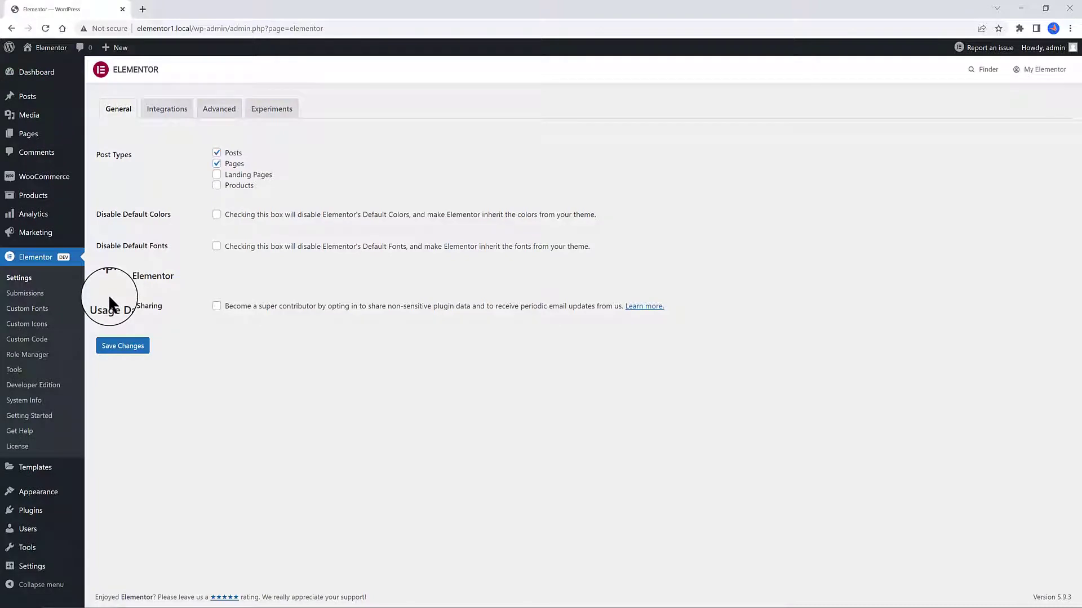
Review the Elementor Experiments list, then visit the site's front page
left_click(279, 109)
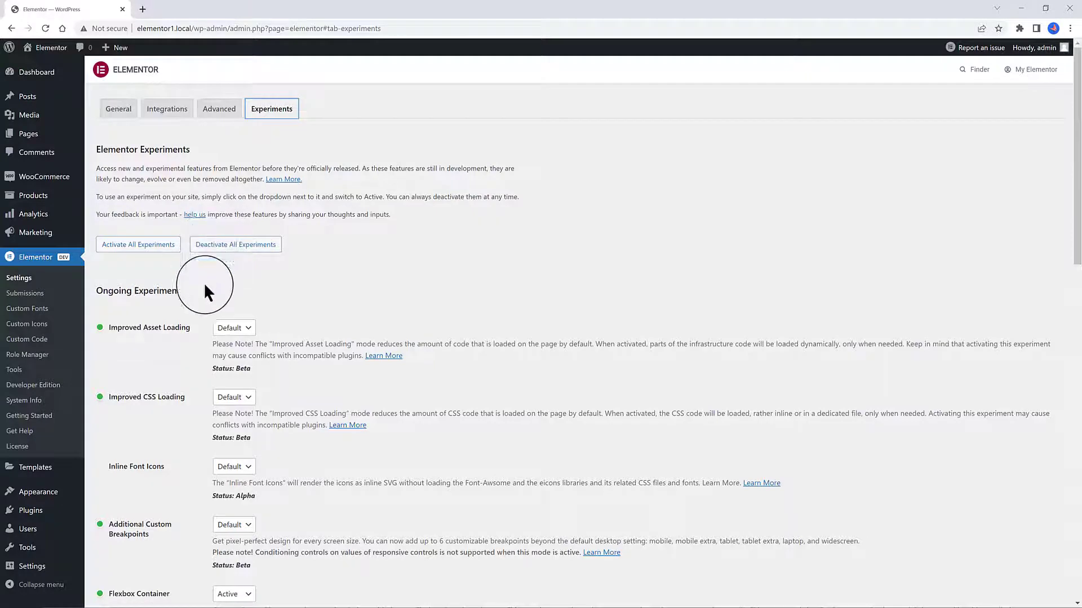
scroll(194, 458, "down", 20)
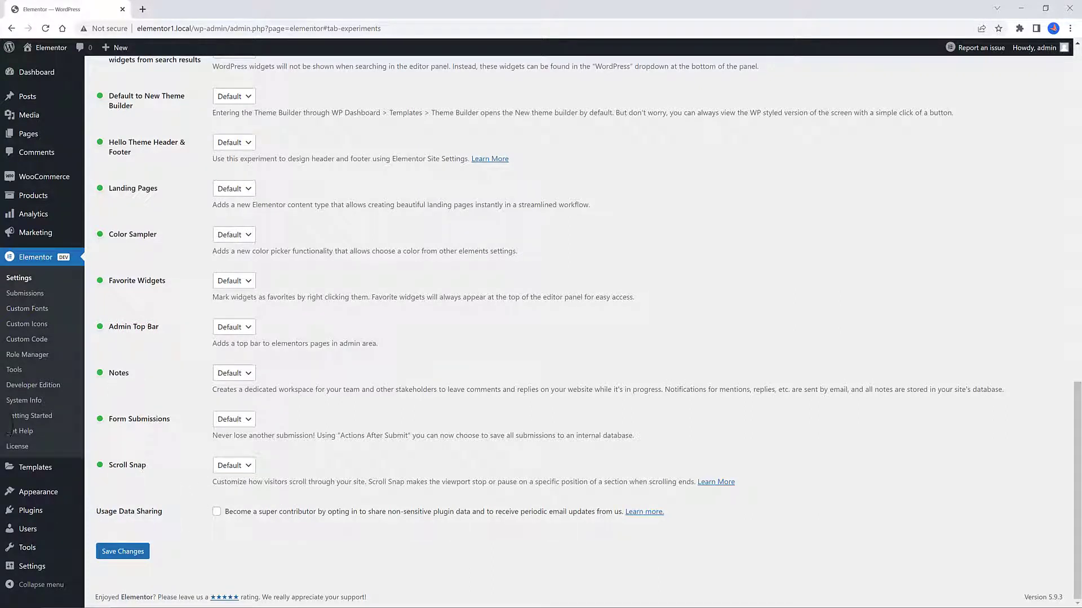
left_click(42, 67)
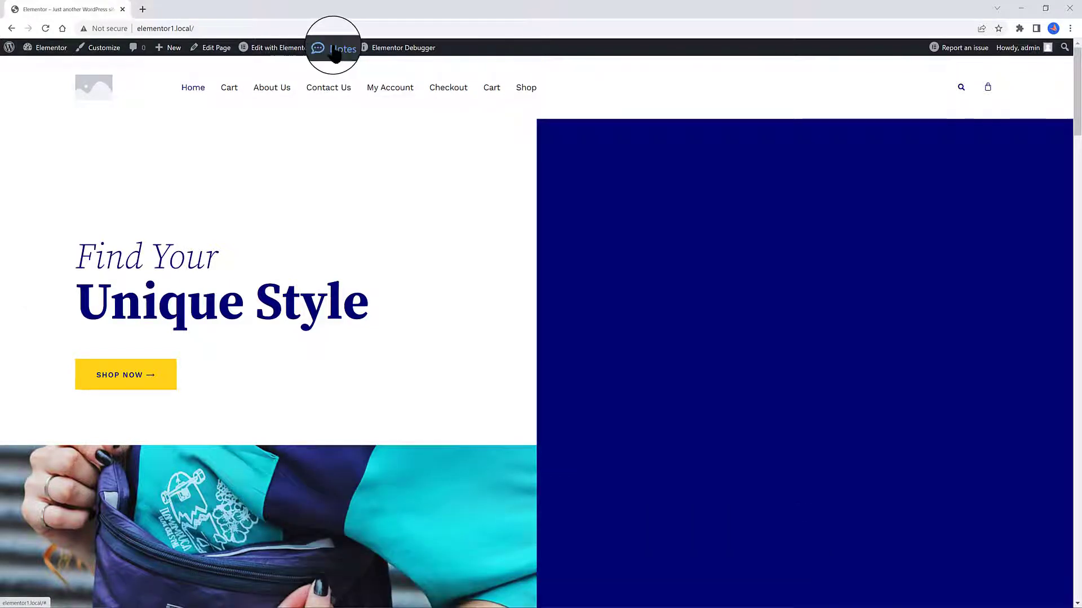
Open the home page Notes panel to view the existing test1 note
left_click(337, 52)
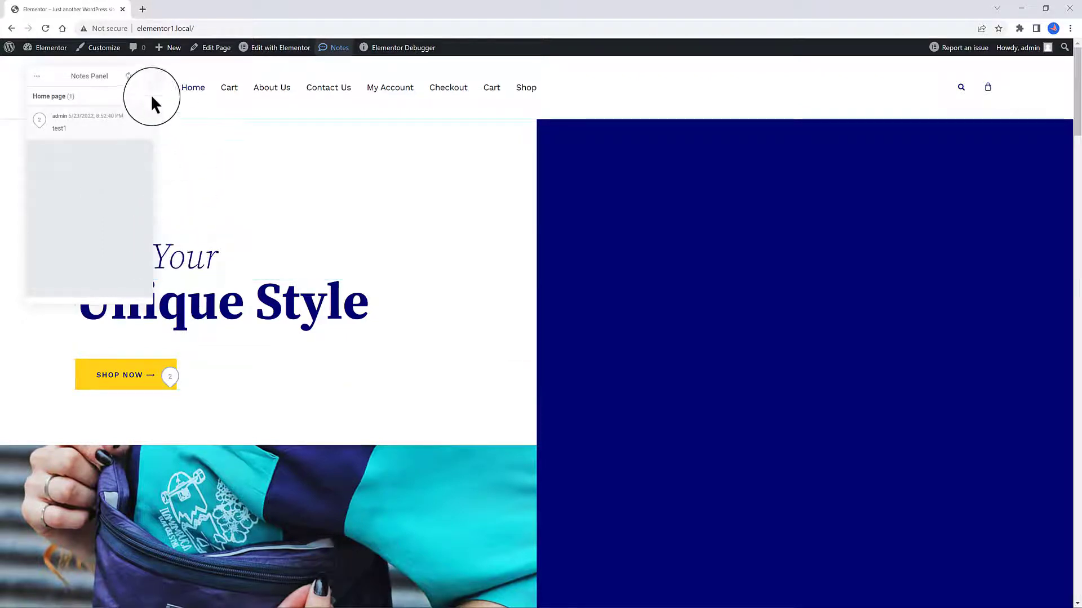
left_click(144, 77)
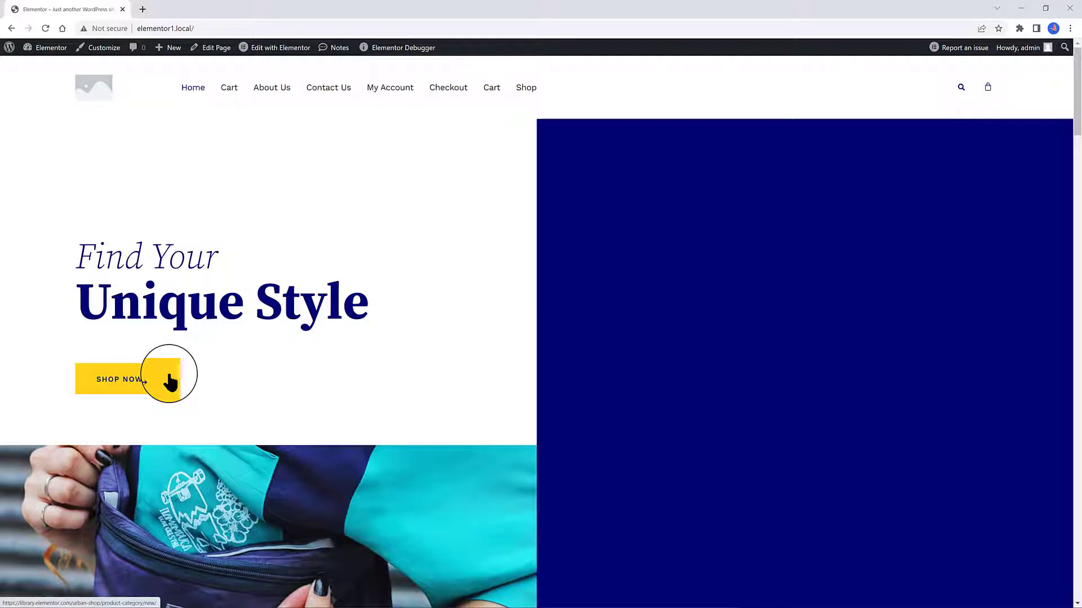
left_click(338, 49)
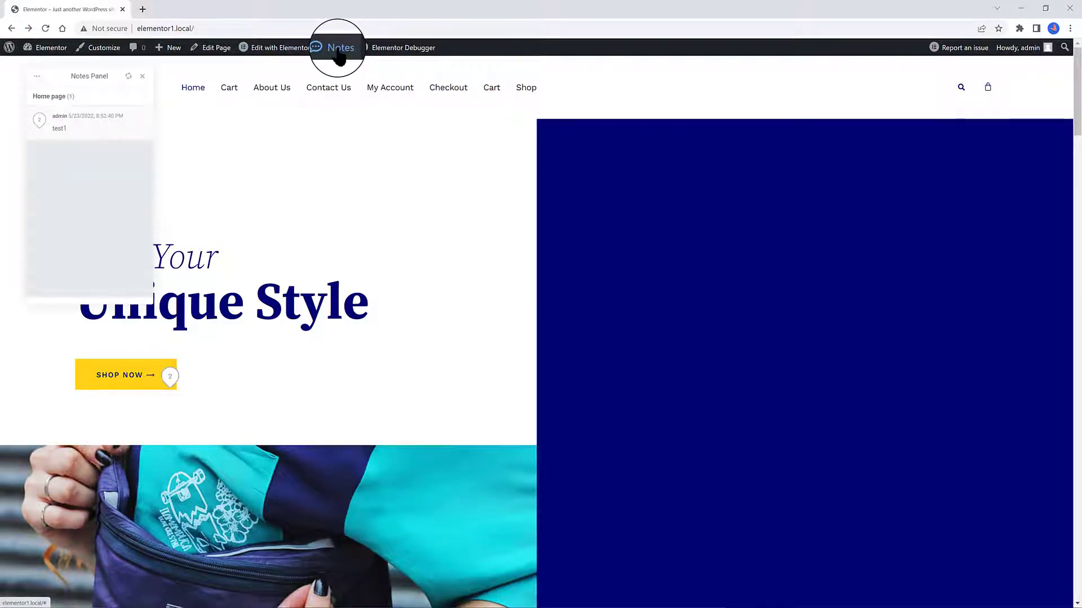
Add a new user with username 'Client' and the Contributor role
mouse_move(28, 375)
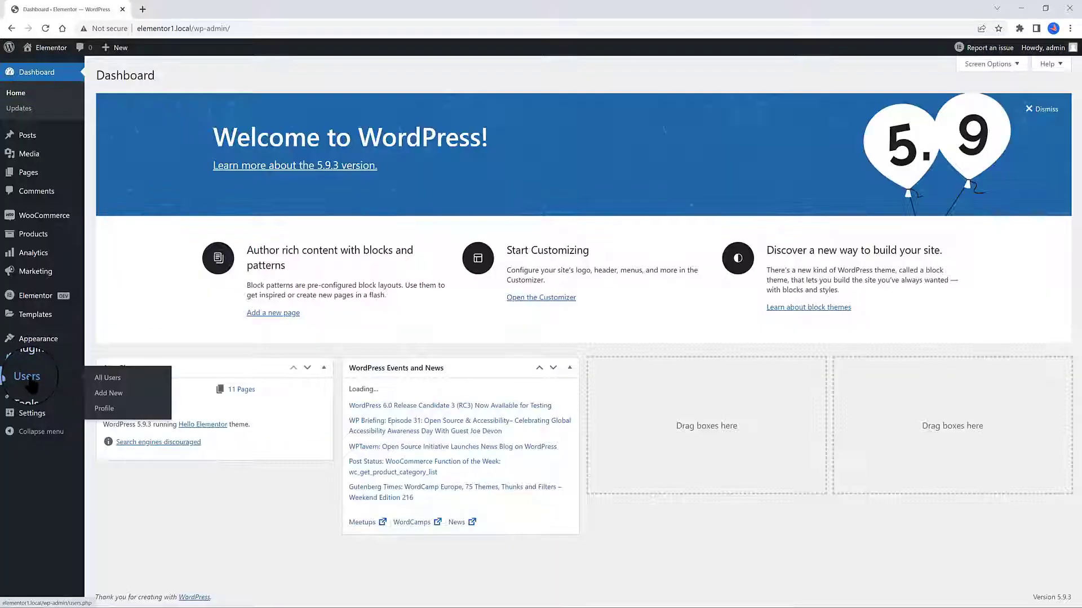
left_click(113, 401)
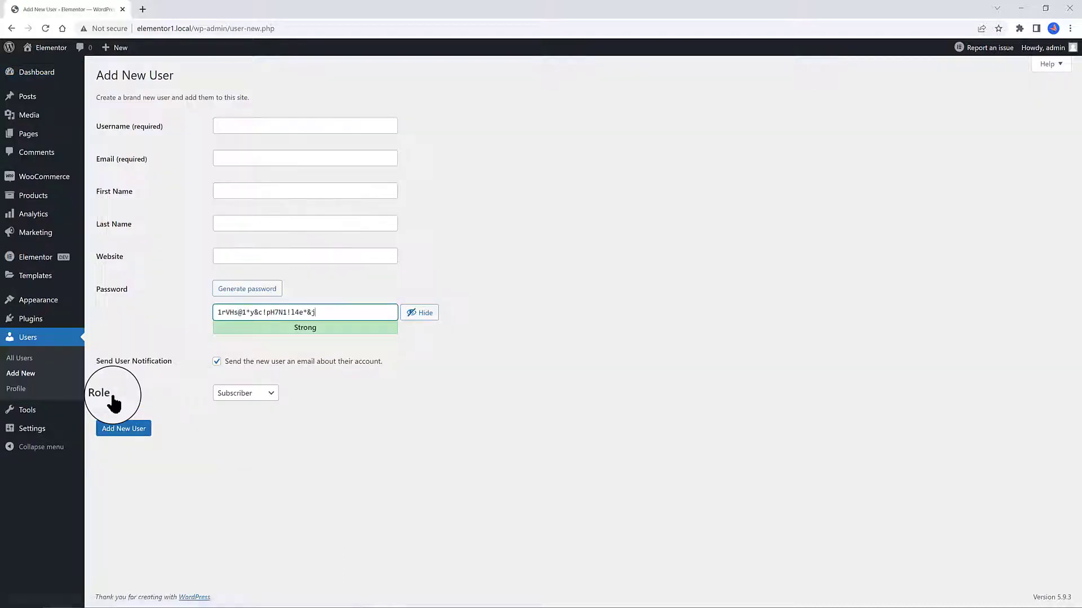
left_click(234, 125)
type("Client")
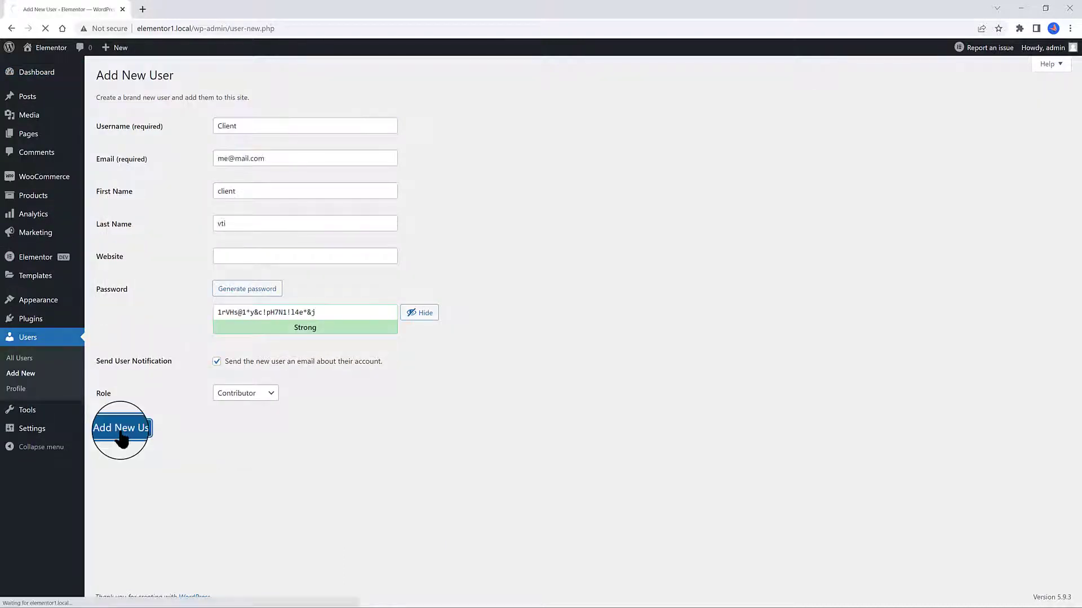
left_click(120, 428)
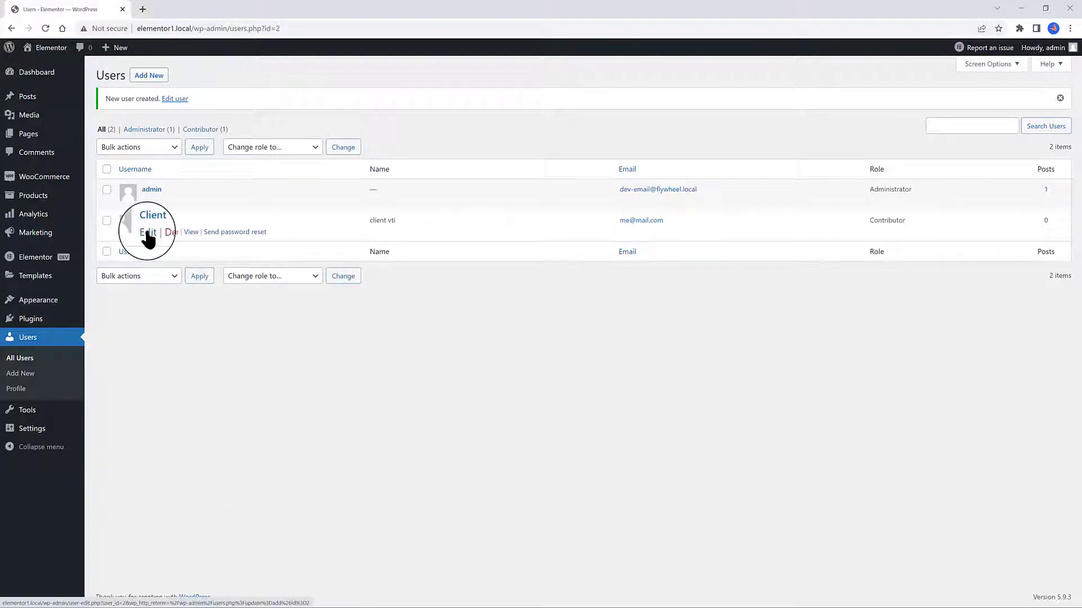
Tick Elementor Notes access on the Client user's profile and update it
left_click(148, 233)
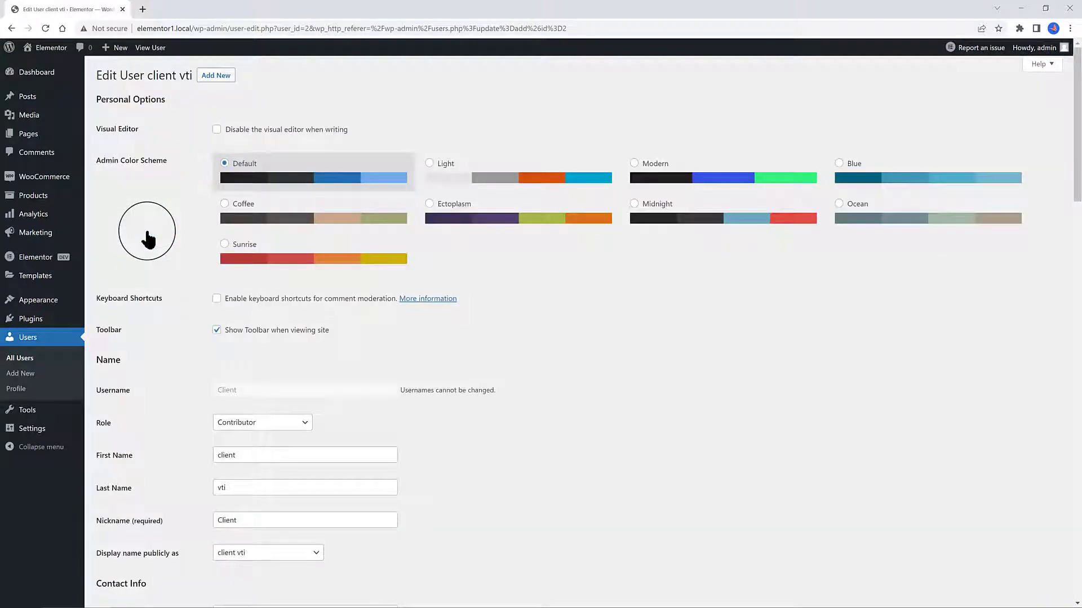
scroll(158, 285, "down", 9)
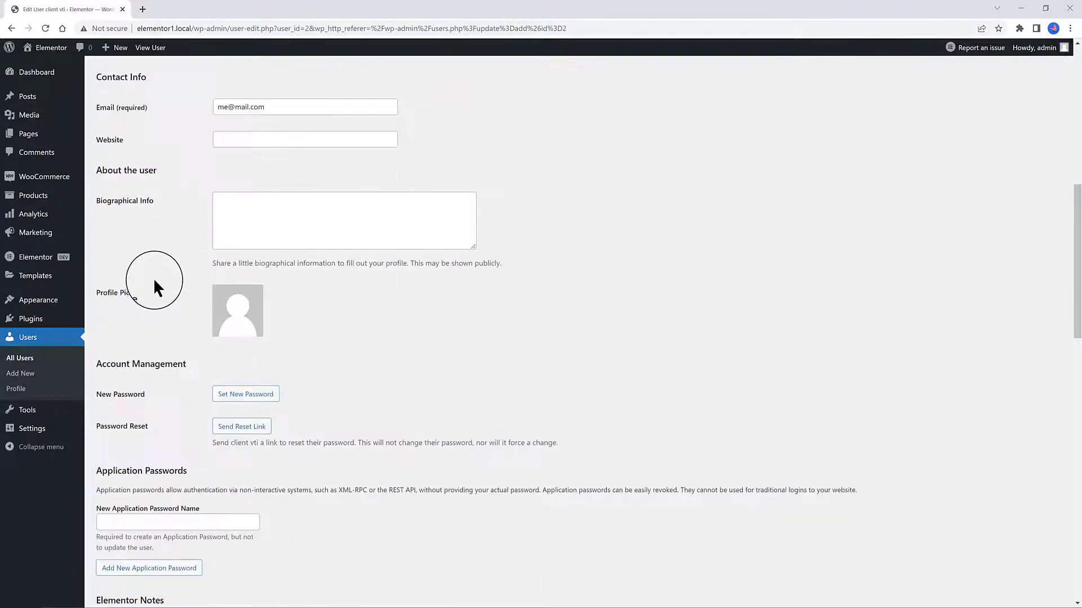
scroll(153, 279, "down", 6)
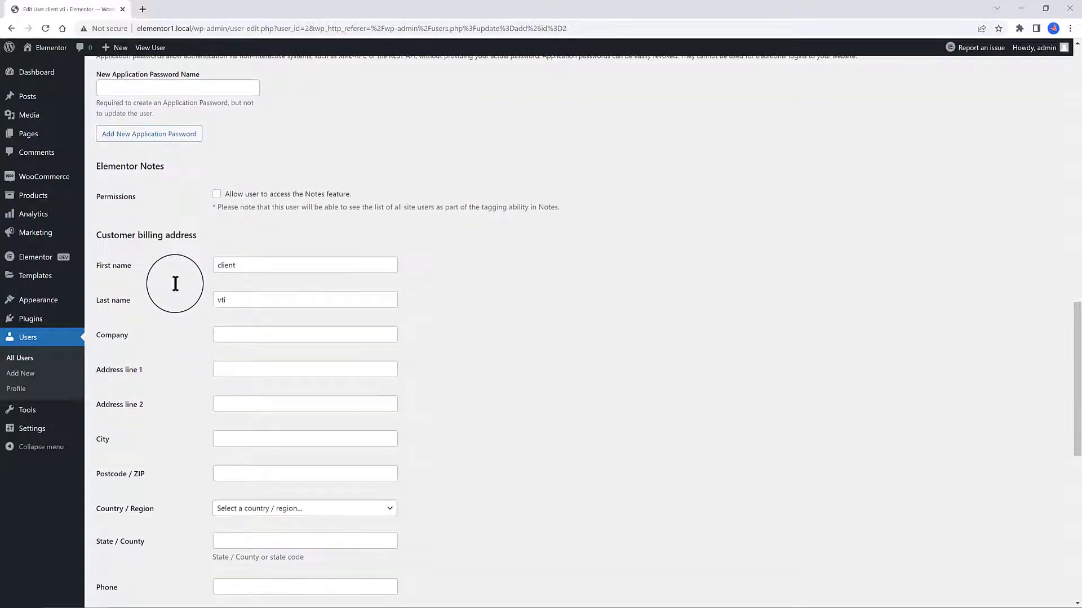
left_click(216, 194)
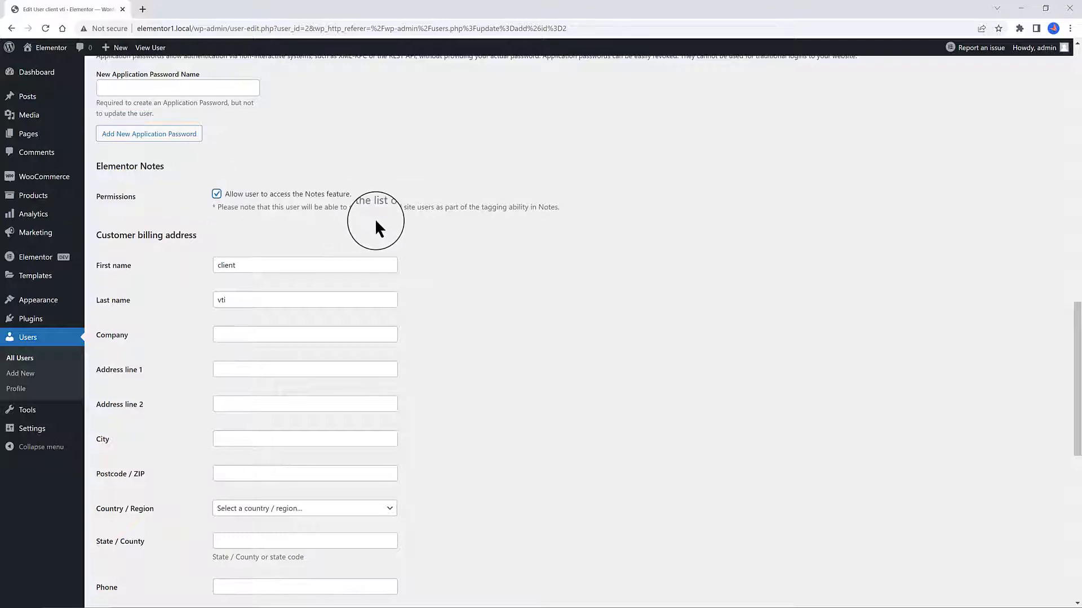
scroll(350, 217, "down", 9)
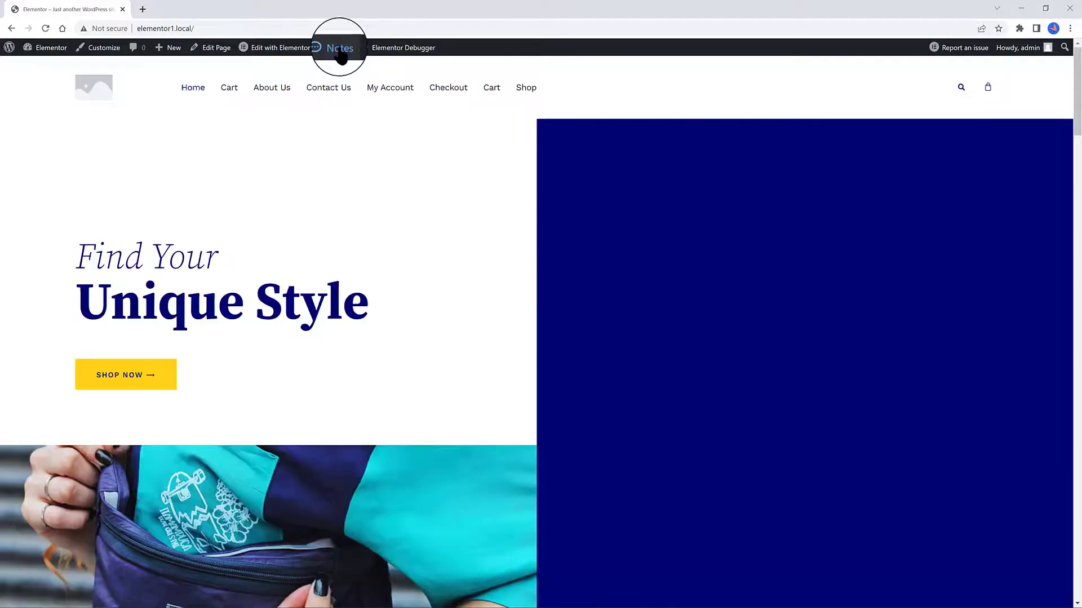
left_click(335, 47)
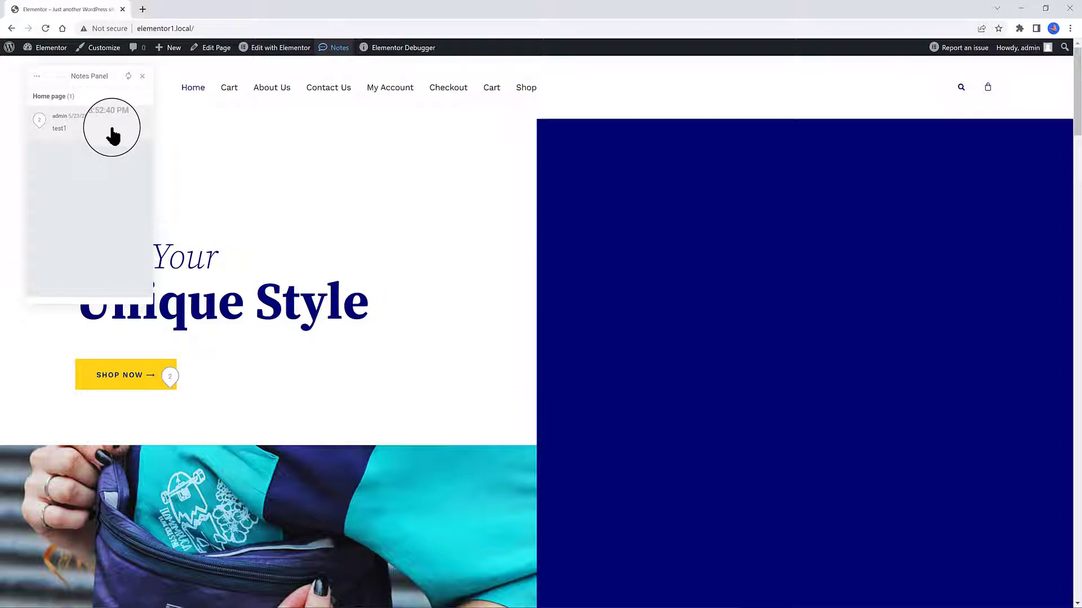
left_click(112, 130)
left_click(192, 469)
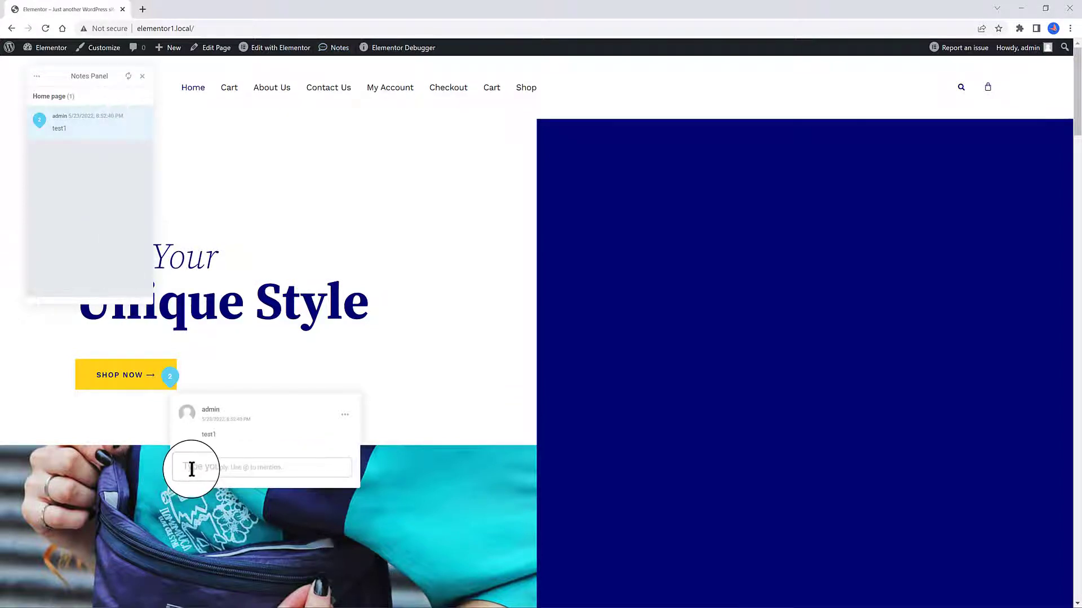
type("@ok")
left_click(337, 496)
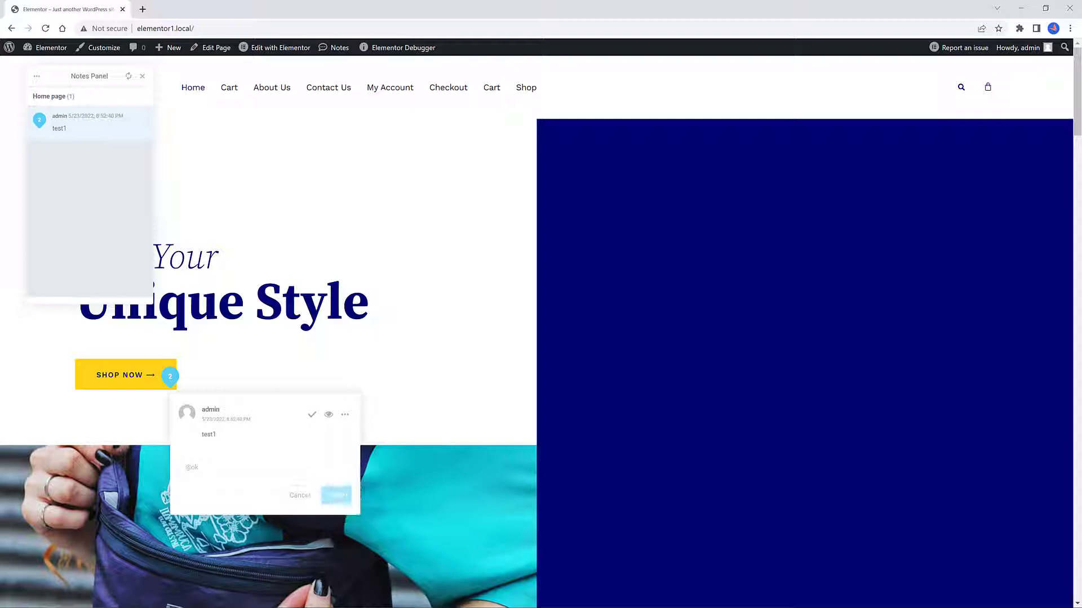
Check the reply's edit options, close the thread, and reopen the home page notes
scroll(344, 396, "down", 1)
left_click(345, 395)
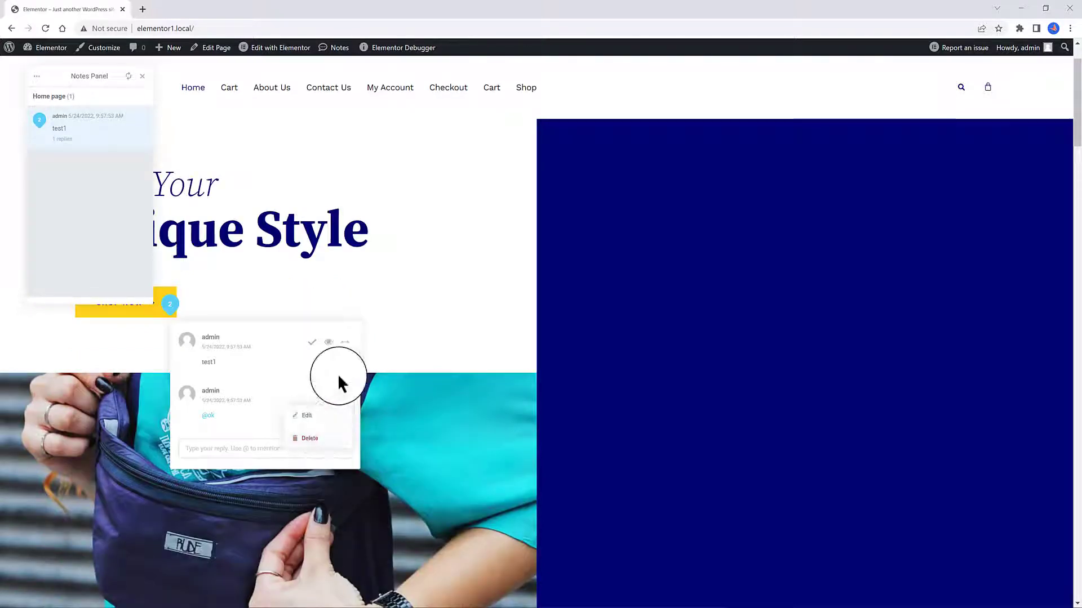
left_click(406, 336)
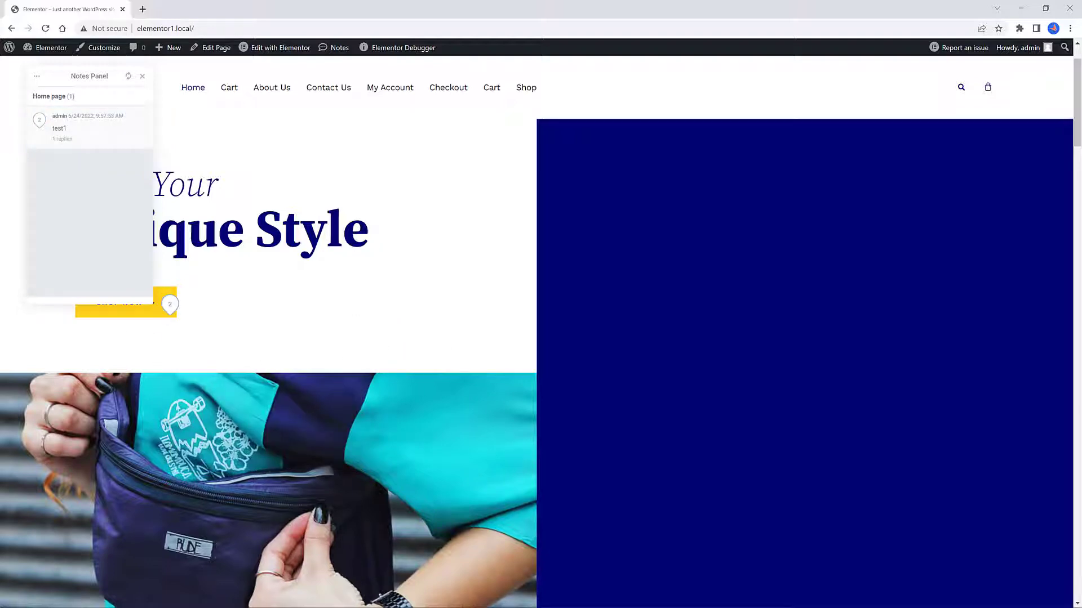
scroll(214, 279, "down", 4)
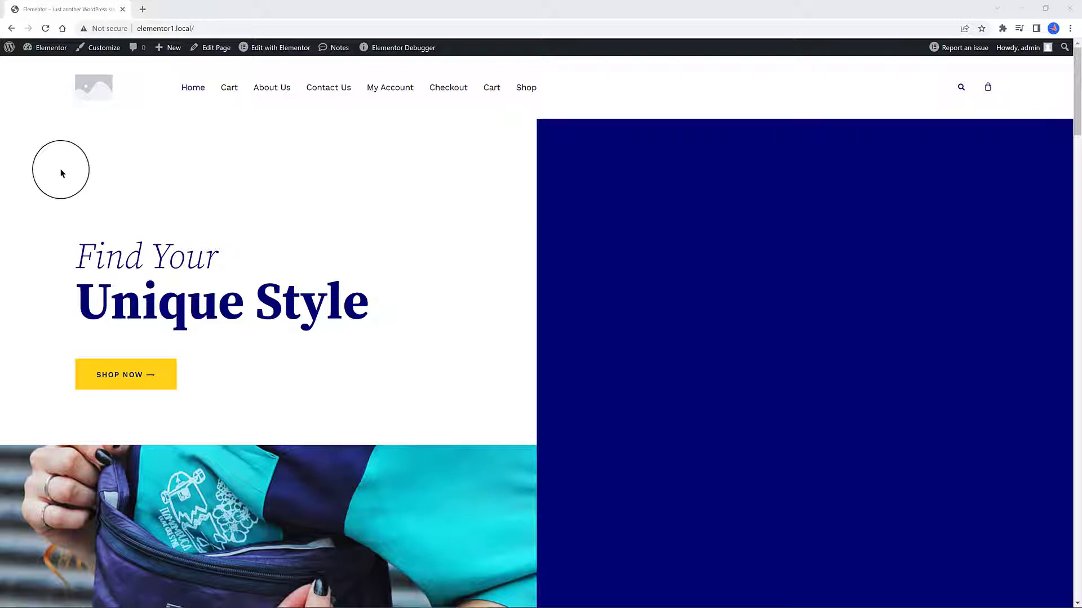
left_click(197, 429)
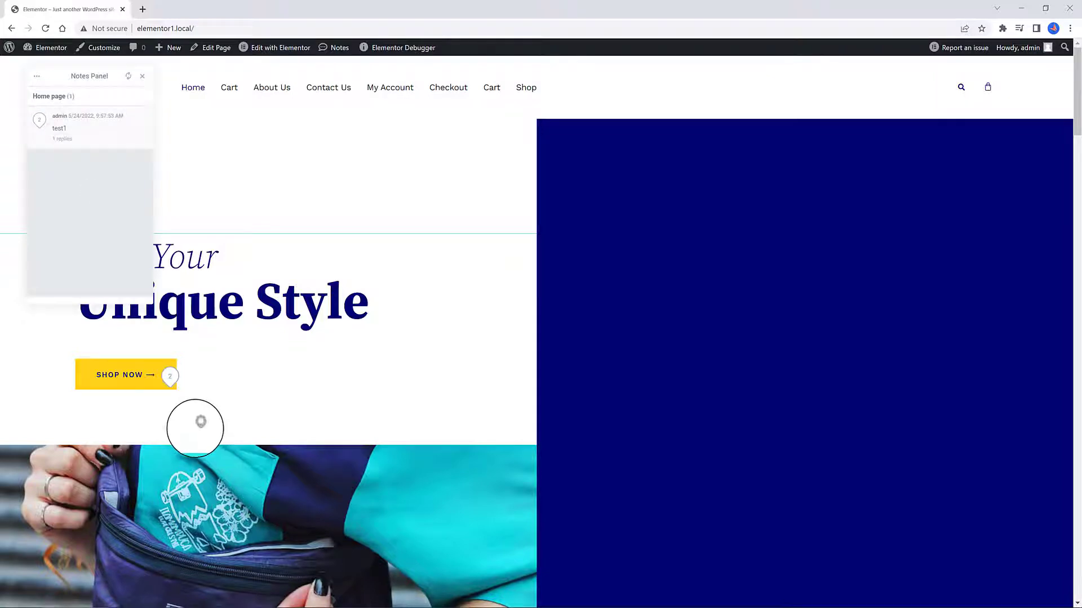
In the Elementor editor, place a Stripe Button widget under the brand logos
left_click(41, 48)
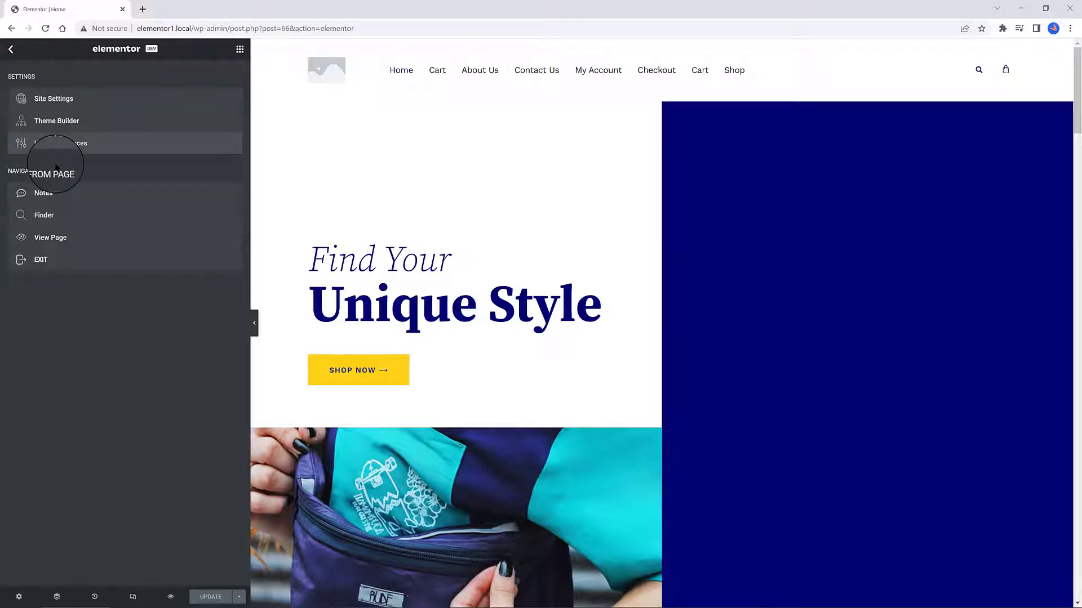
left_click(51, 194)
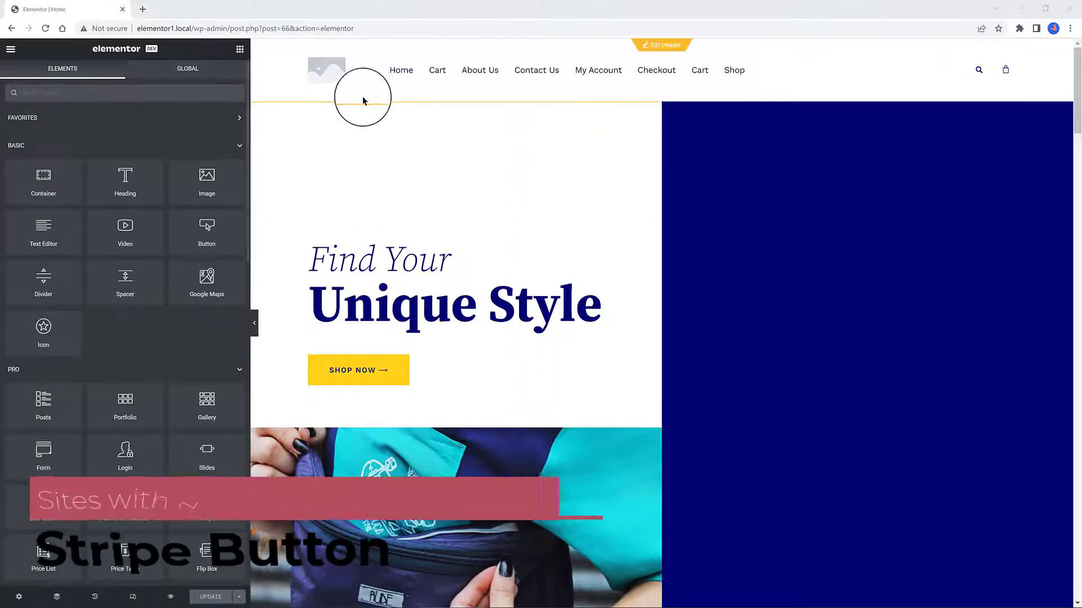
scroll(515, 119, "down", 9)
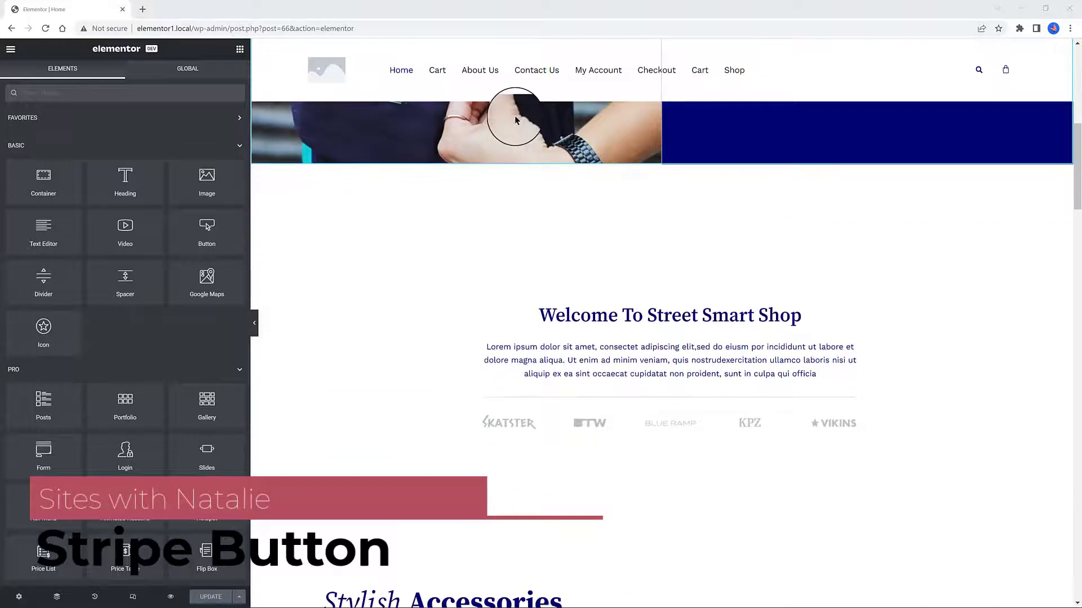
left_click(53, 92)
type("St")
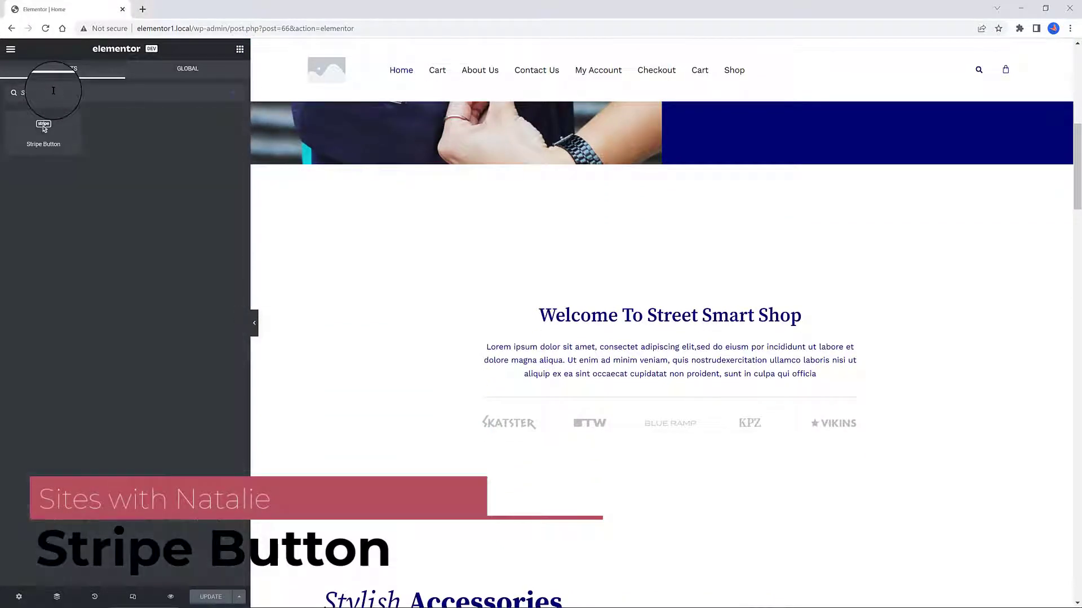
type("ripe")
left_click_drag(43, 127, 527, 391)
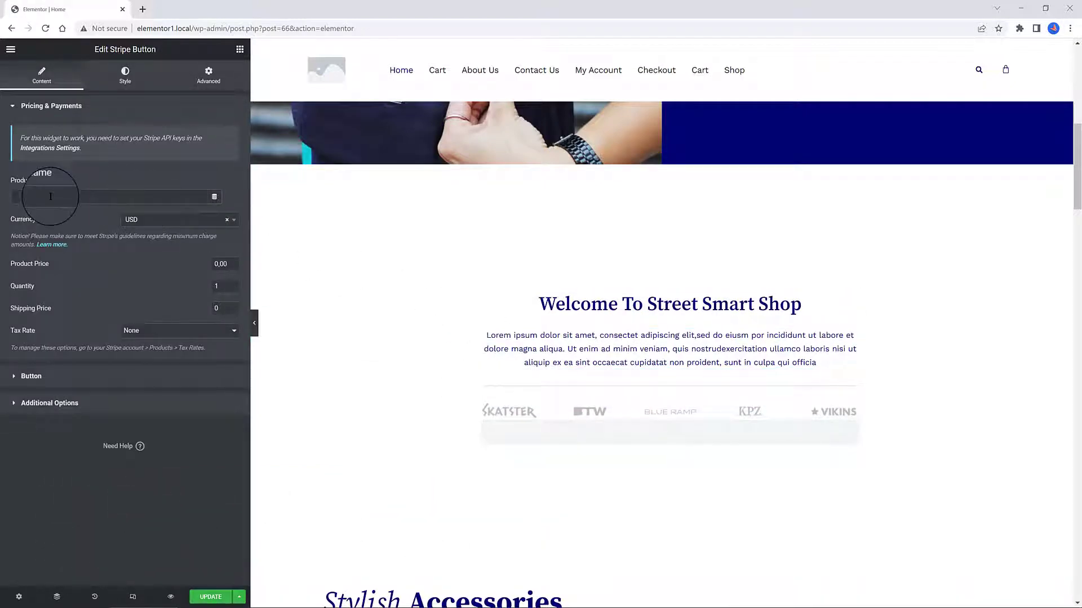
Set the Stripe Button's custom error message to 'Please repeat!' and update the page
left_click(50, 402)
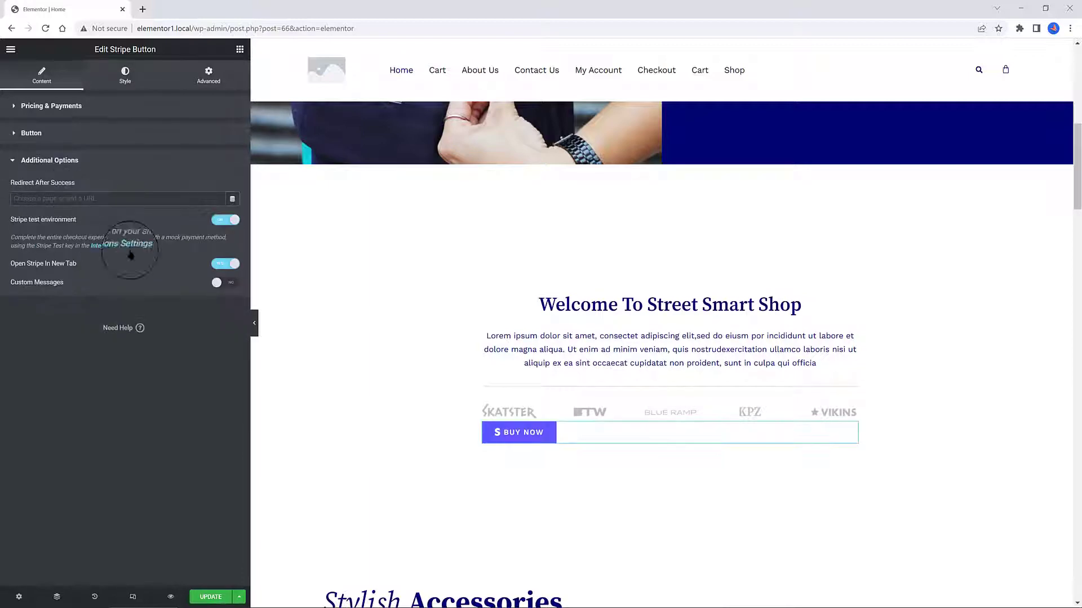
left_click(225, 284)
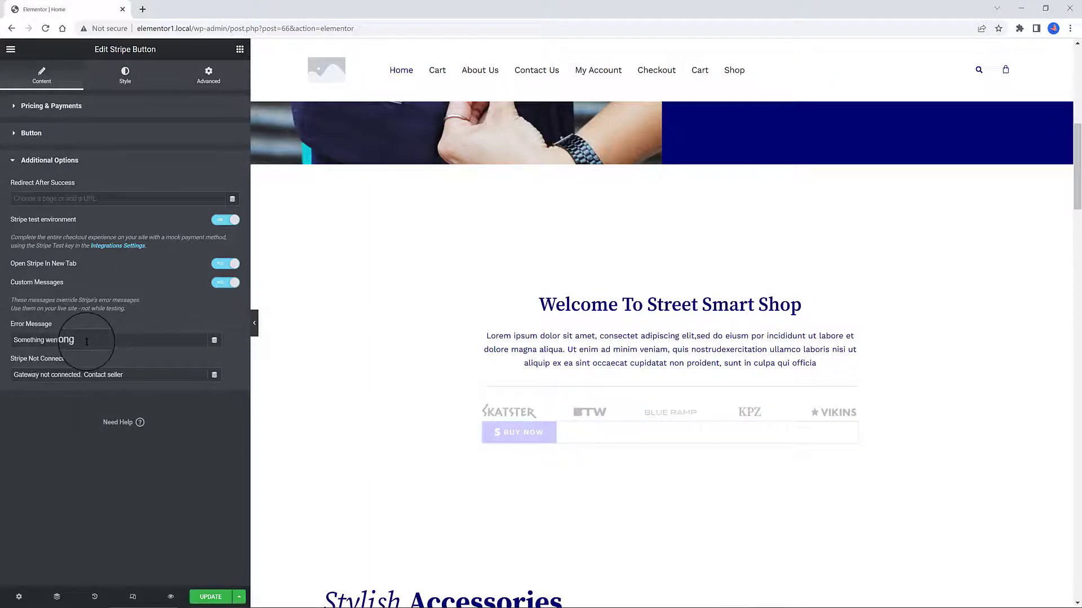
left_click_drag(73, 340, 11, 341)
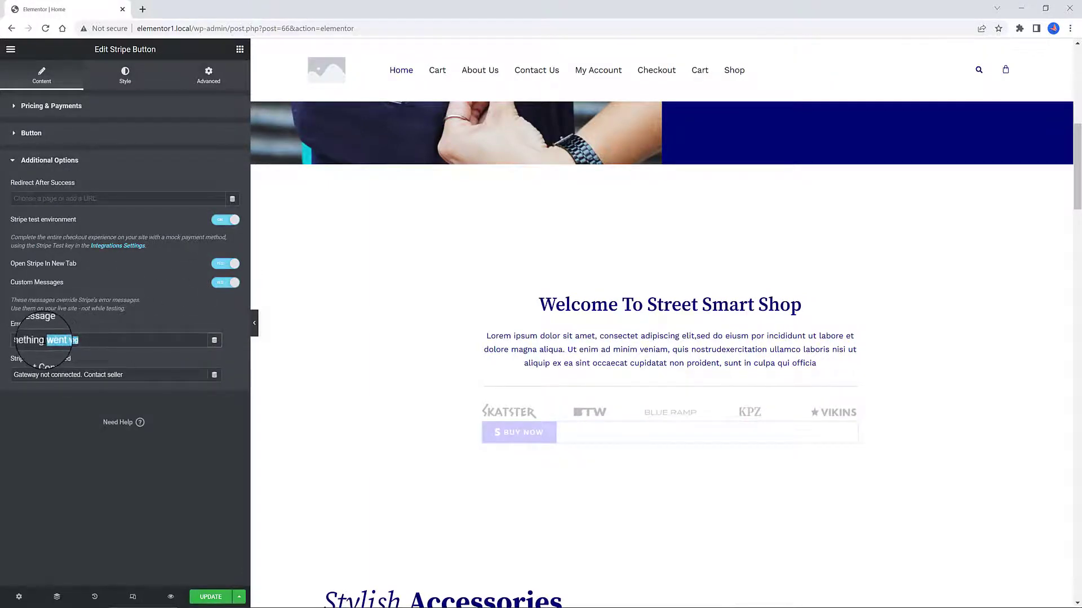
type("Please repeat")
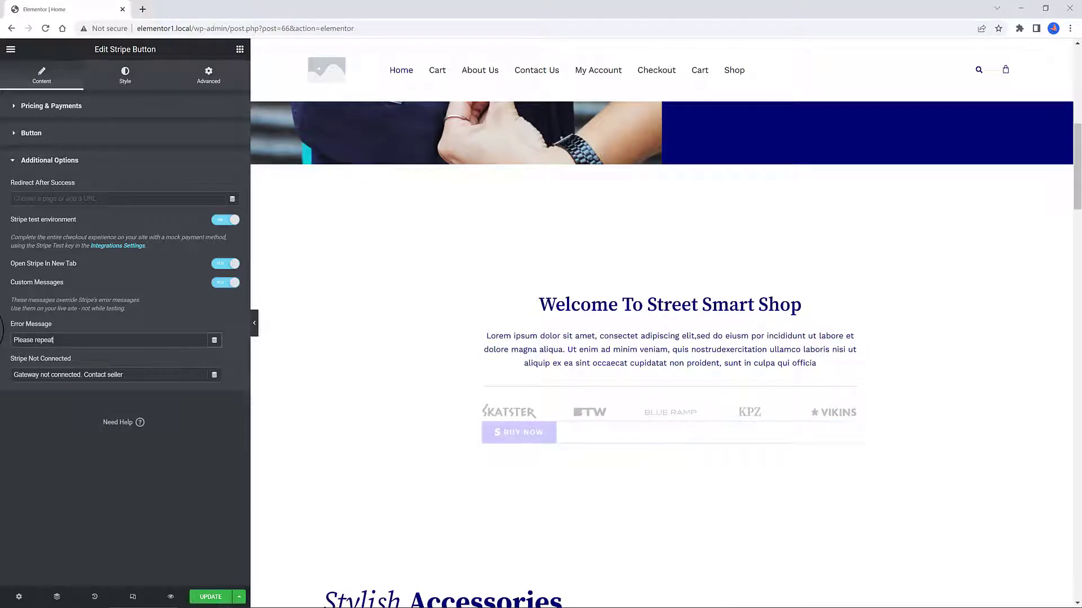
type("!")
left_click(125, 75)
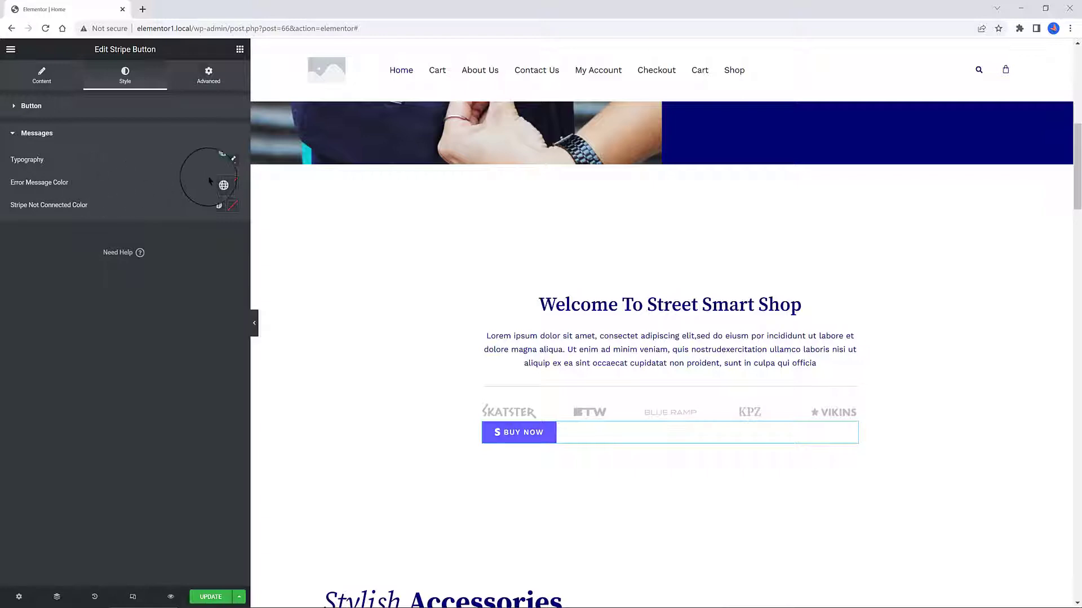
left_click(233, 182)
left_click(42, 75)
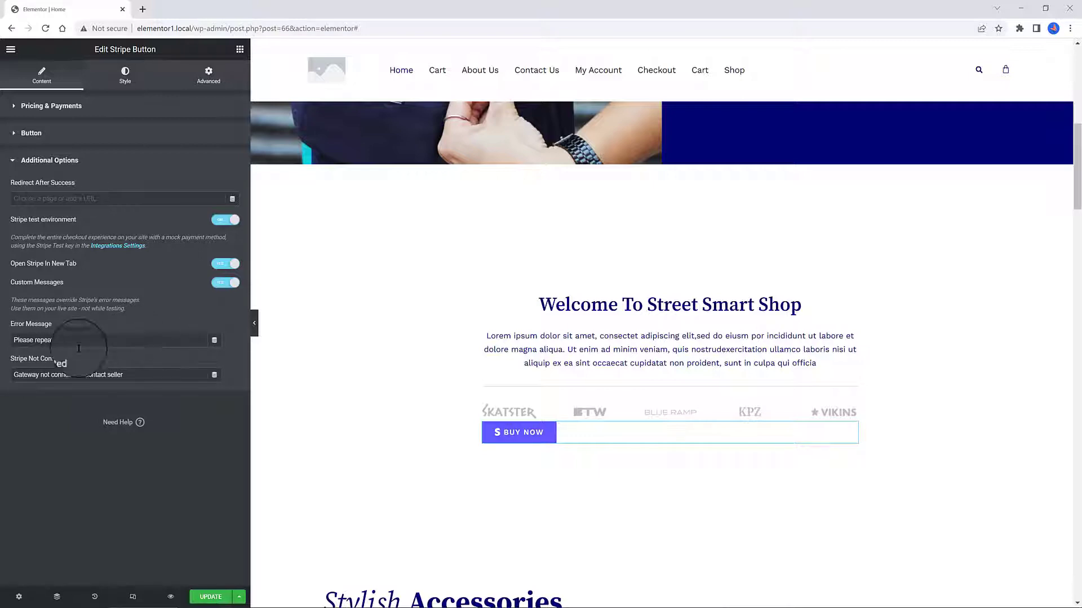
left_click(211, 597)
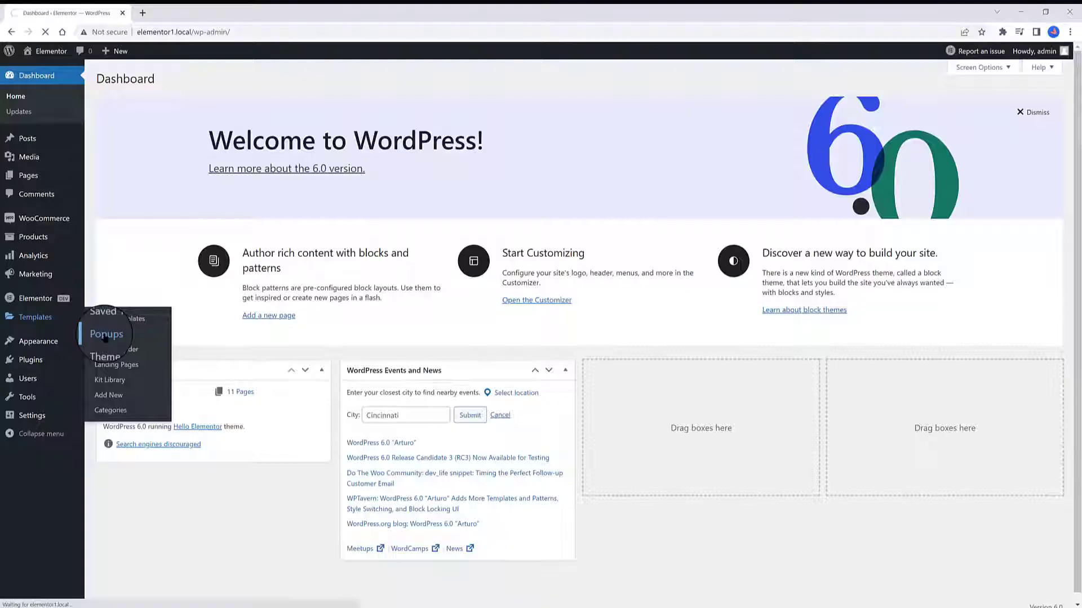
Edit the Popup Form template from Templates > Popups with Elementor
left_click(106, 331)
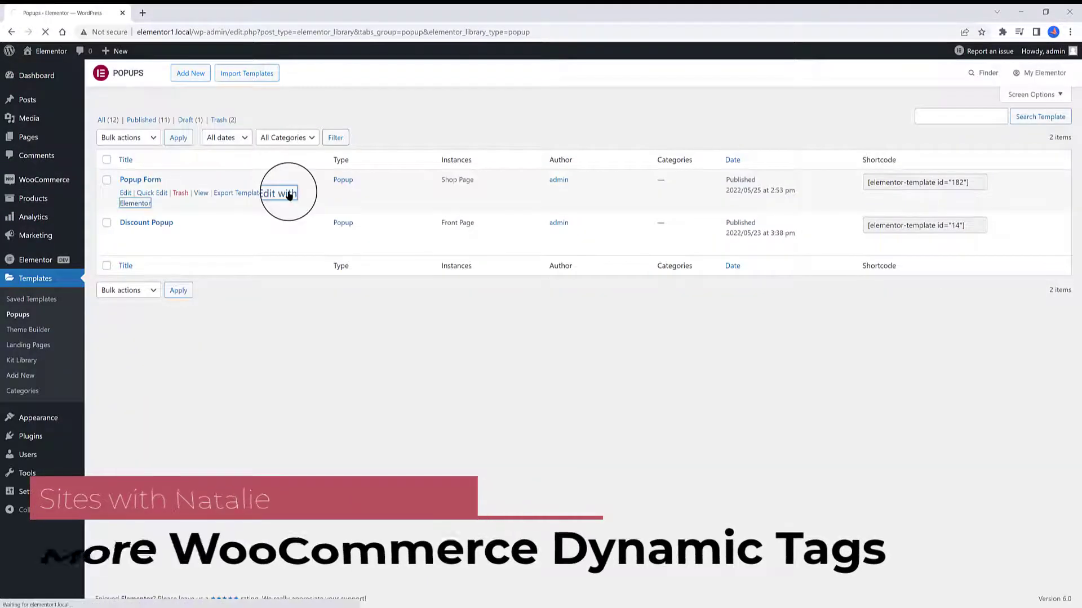
left_click(287, 194)
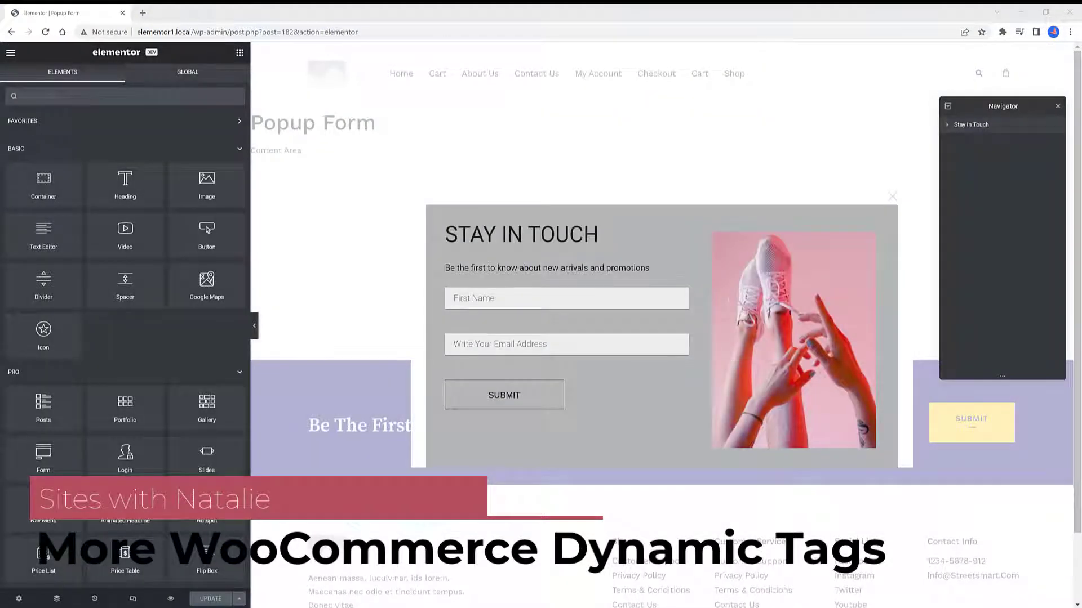
Expand the Stay In Touch column and select its Form widget
left_click(445, 233)
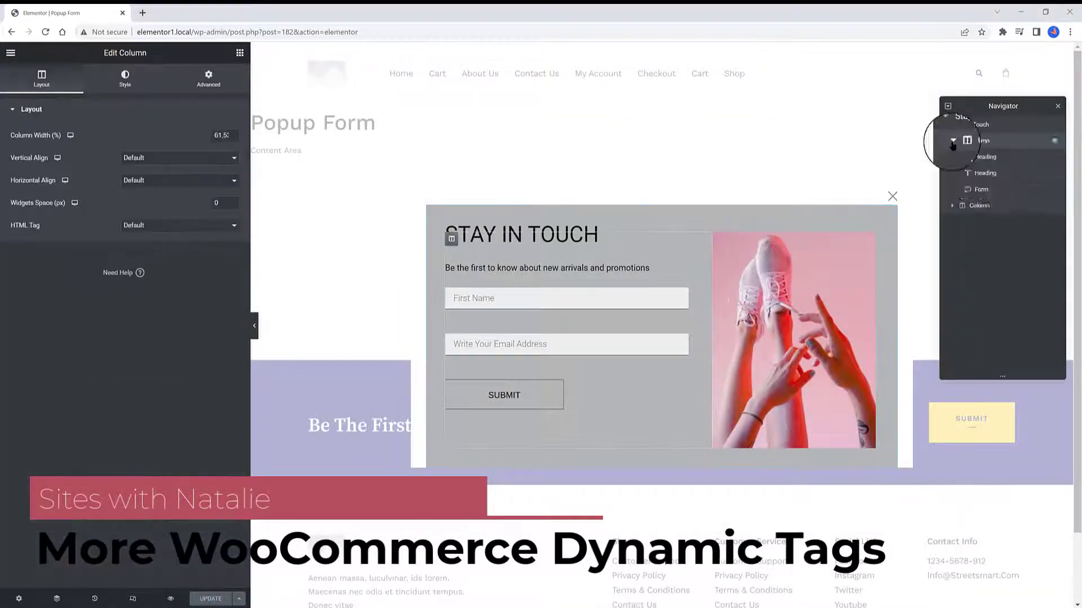
left_click(980, 190)
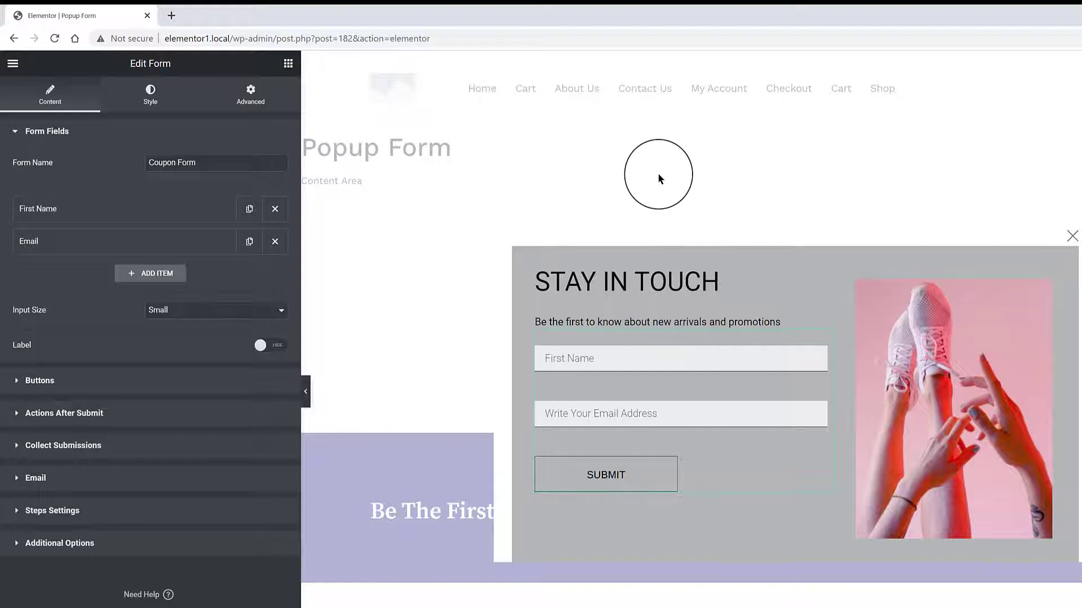
Default First Name to User Info Display Name, prefixed with 'Hello,'
left_click(111, 215)
left_click(215, 241)
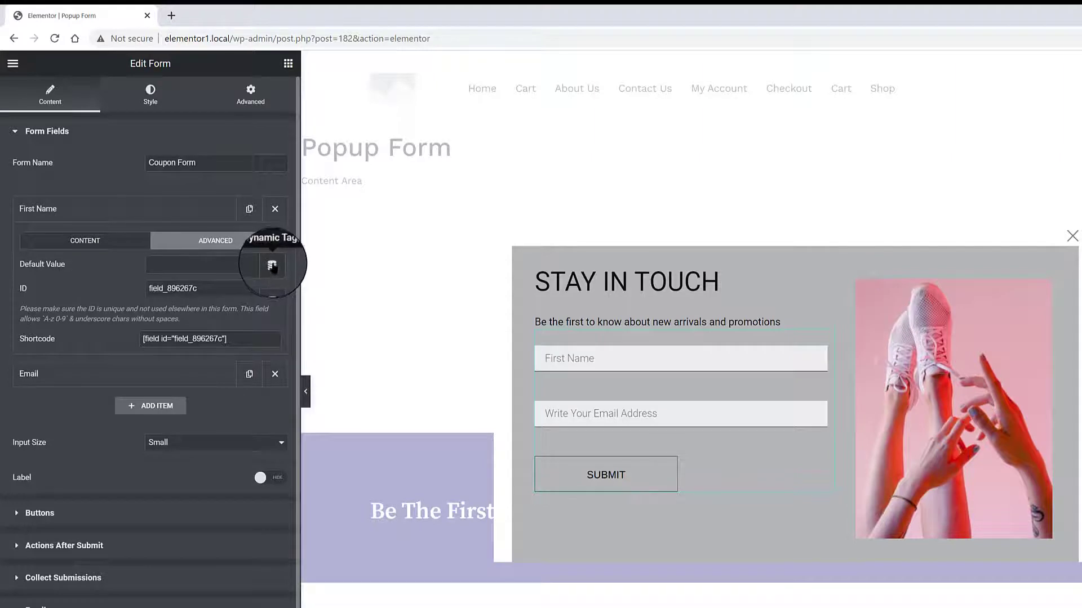
left_click(272, 265)
left_click_drag(274, 326, 231, 393)
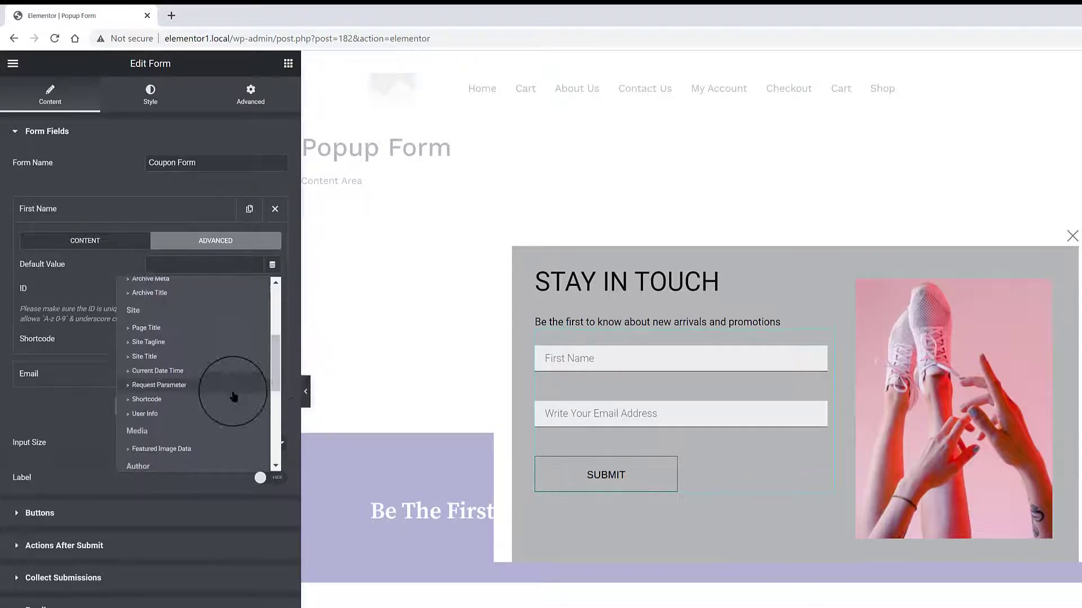
left_click(145, 415)
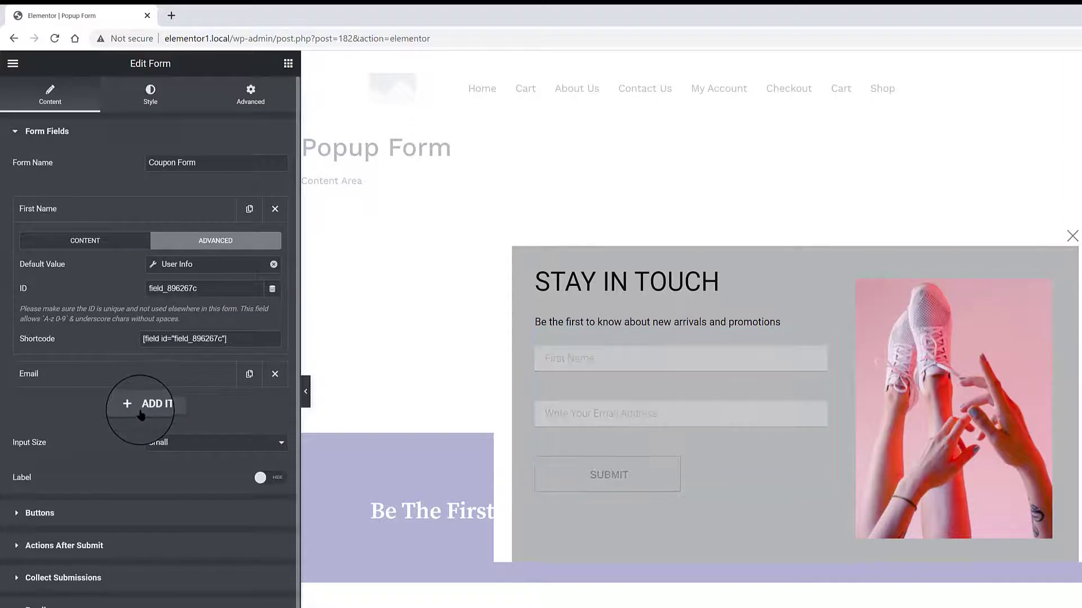
left_click(160, 264)
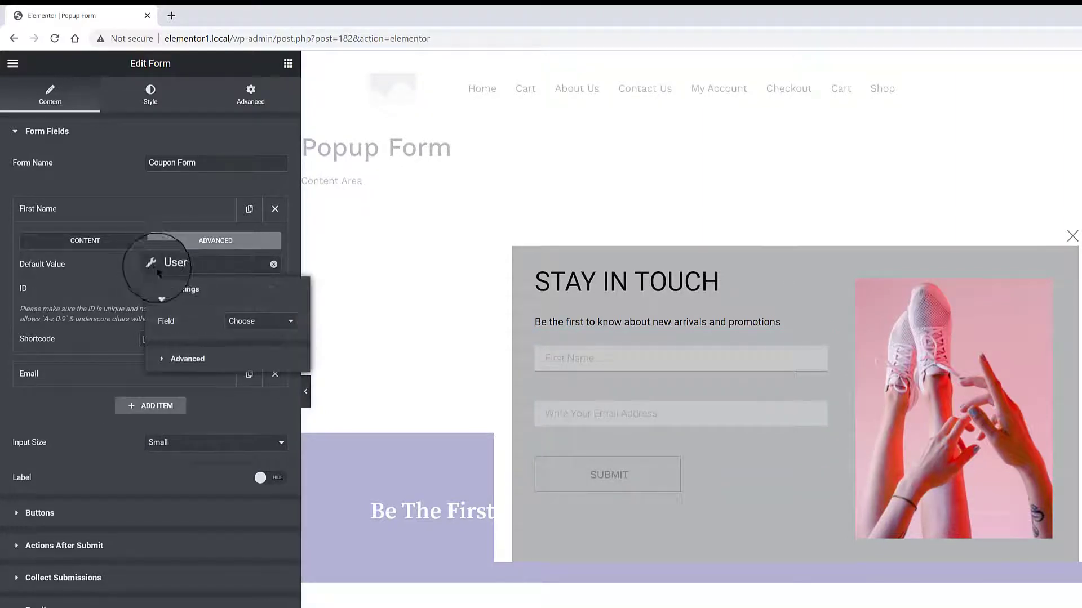
left_click(242, 321)
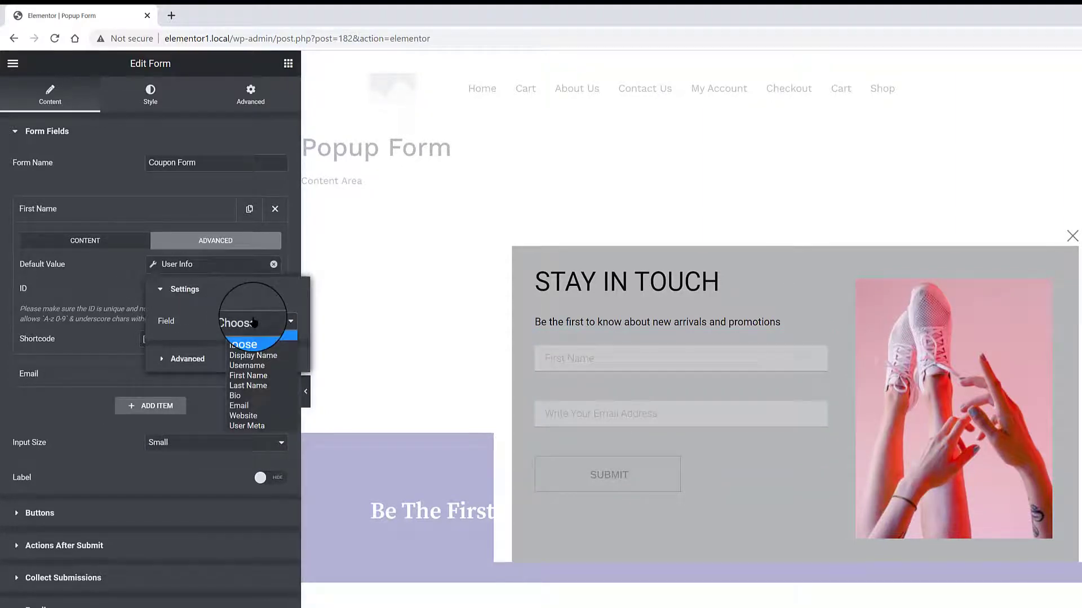
left_click(252, 356)
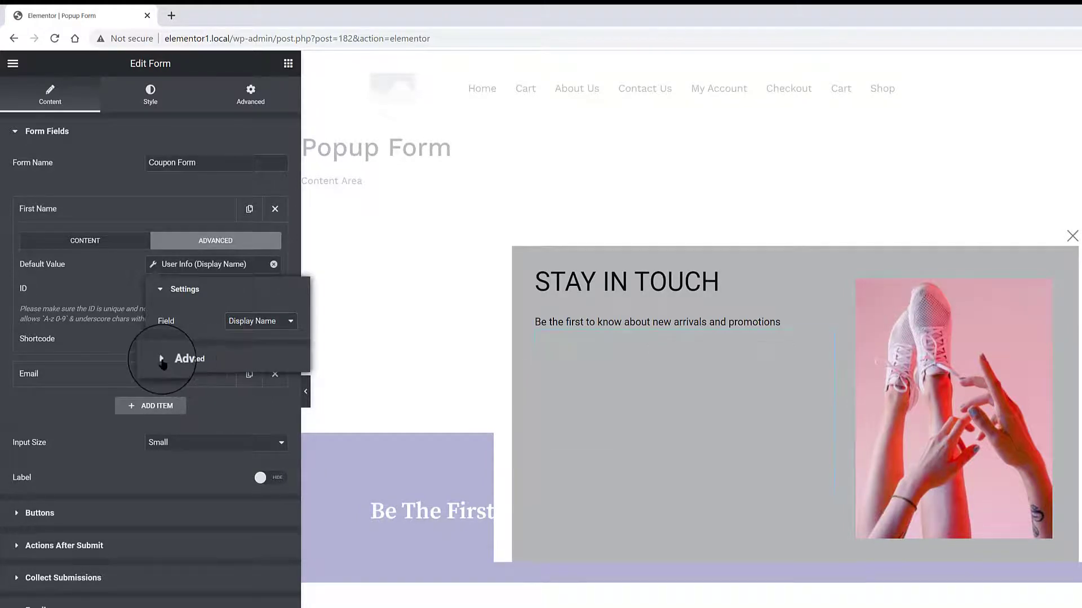
left_click(162, 360)
left_click(241, 351)
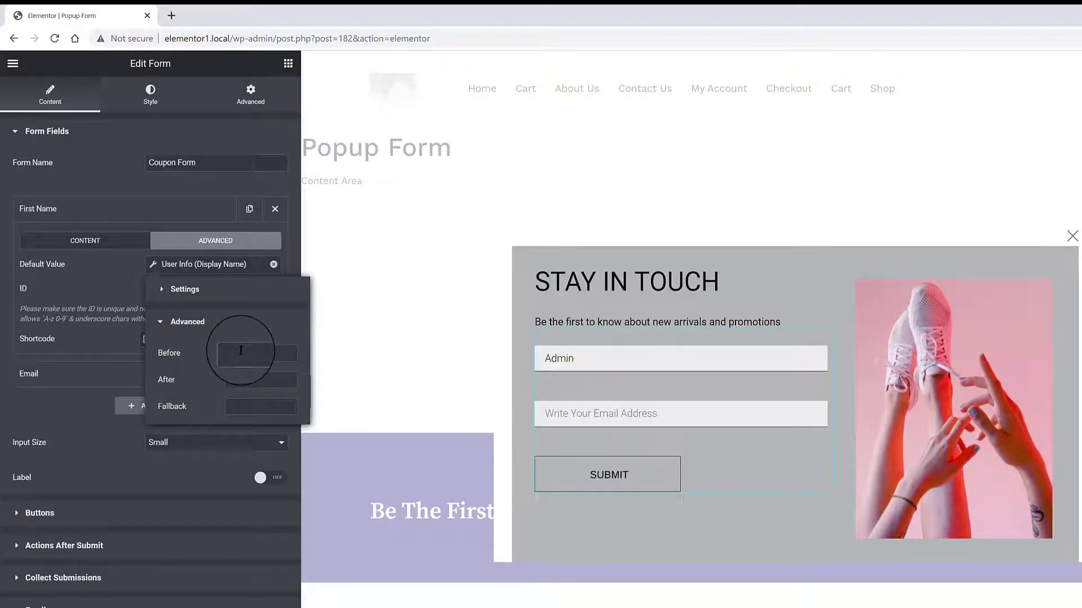
type("Hello,")
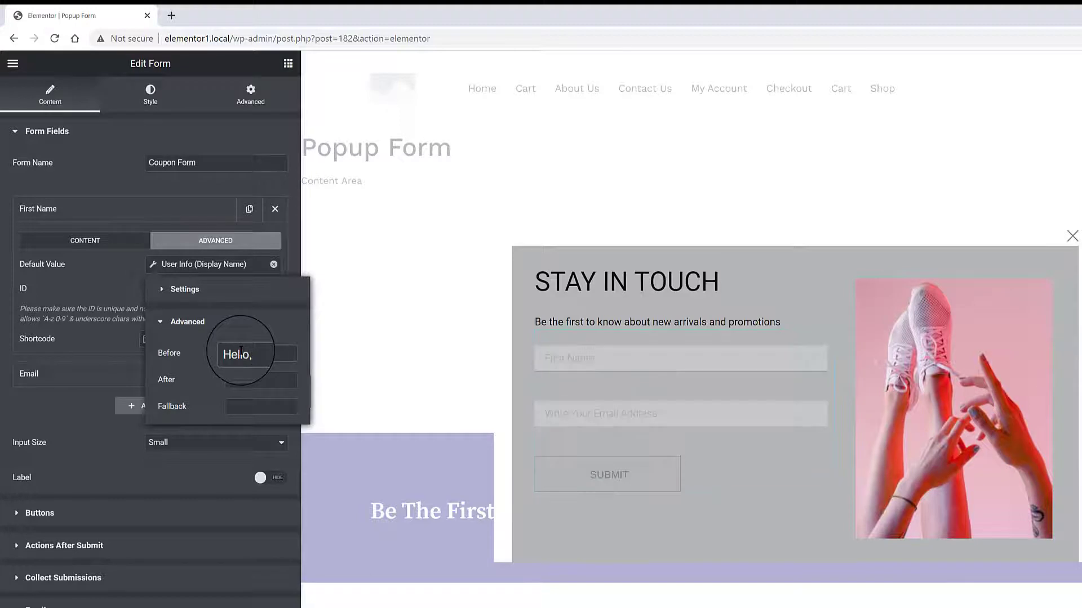
left_click(97, 210)
Default the Email field to the User Info Email dynamic tag
left_click(188, 241)
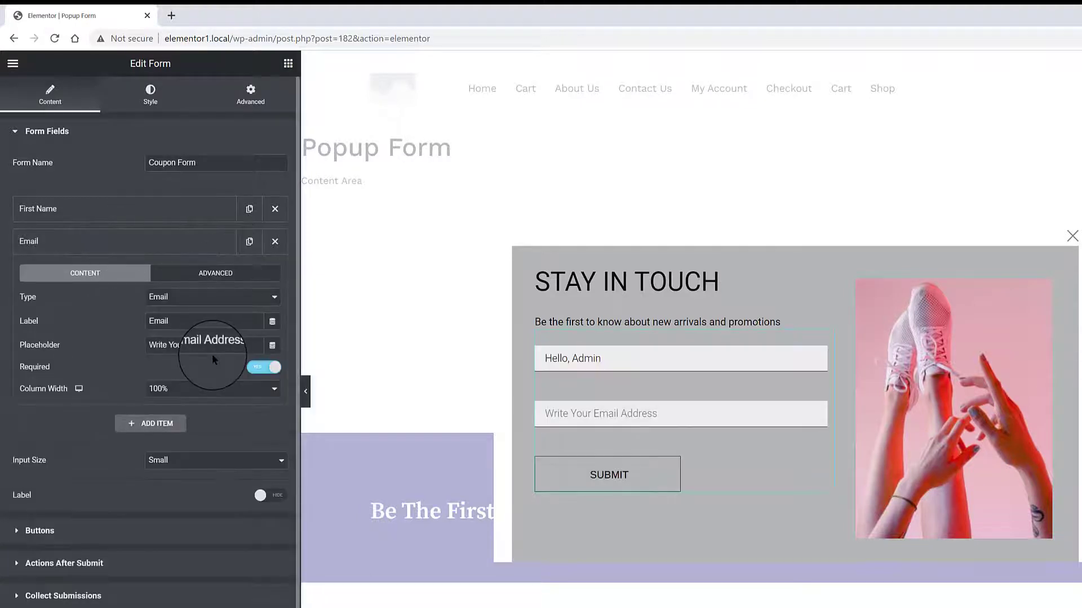
left_click(256, 276)
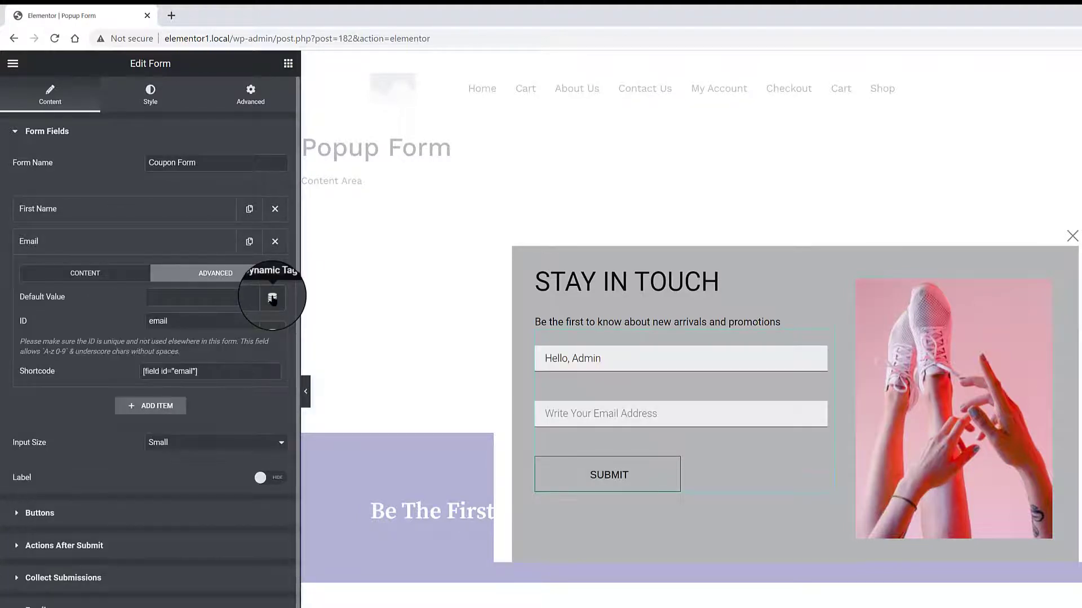
left_click(272, 298)
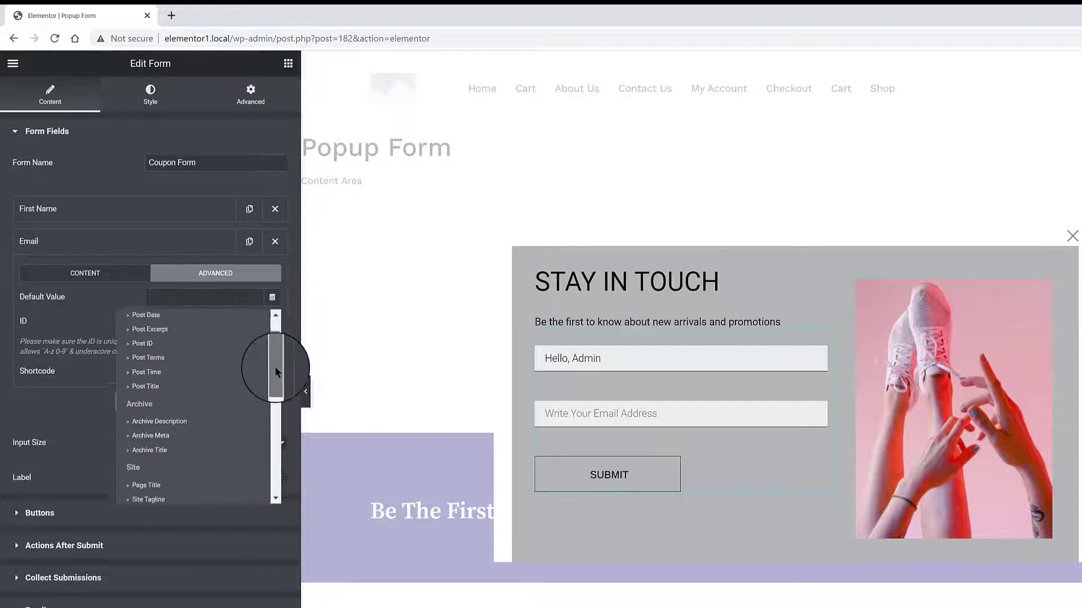
scroll(275, 367, "down", 2)
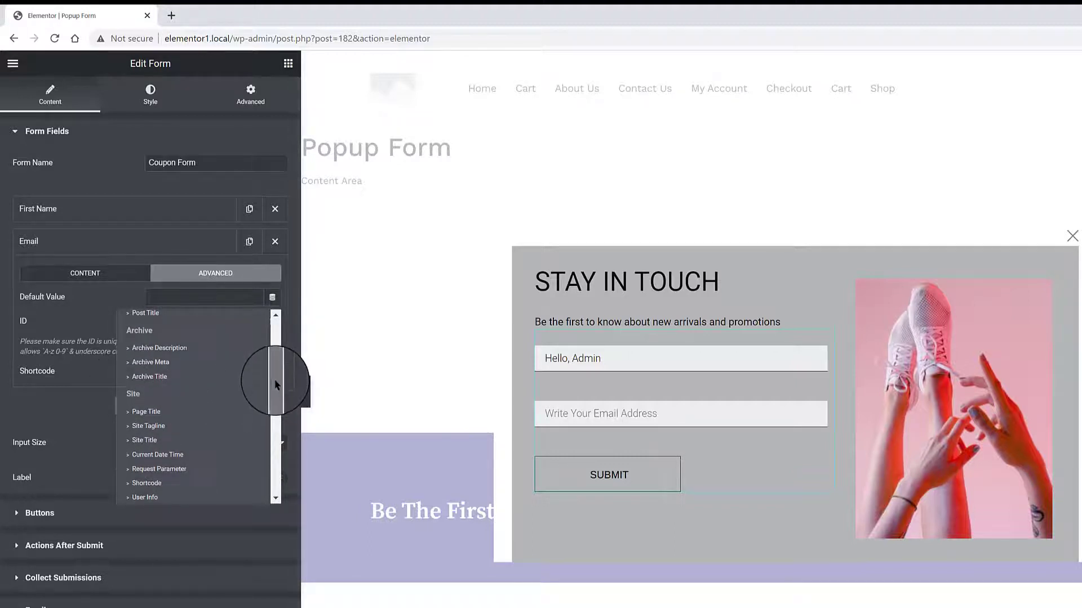
scroll(278, 394, "down", 3)
left_click(144, 414)
left_click(255, 355)
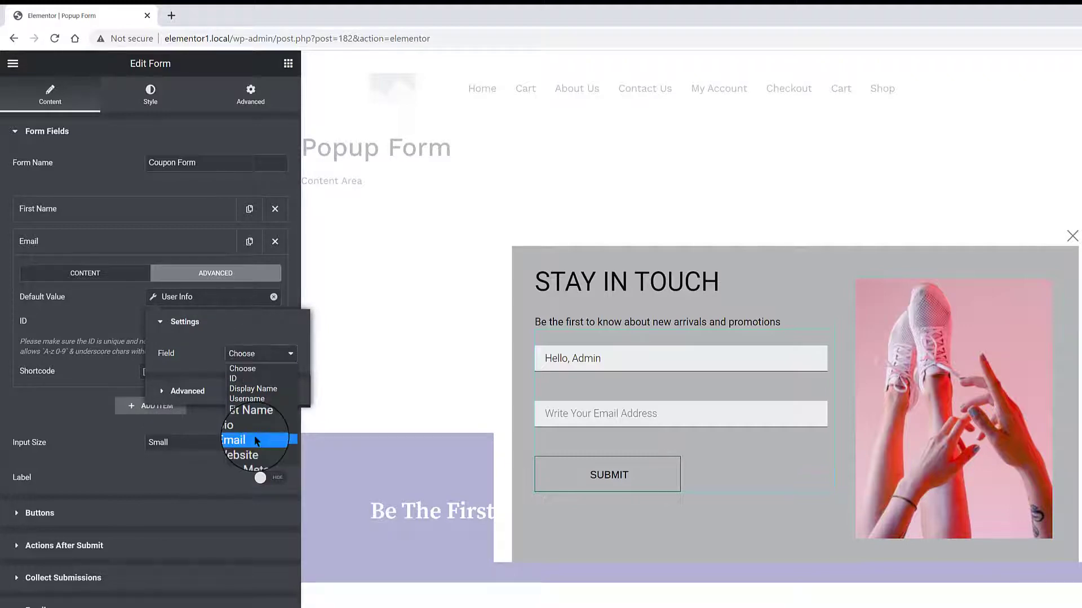
left_click(240, 439)
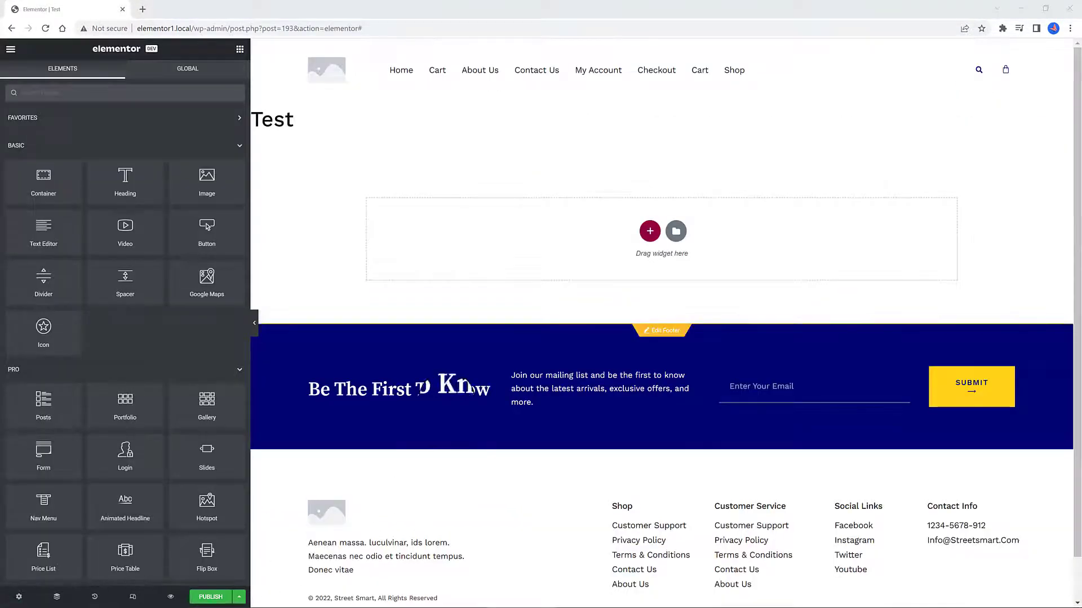
Add a two-column container to the Test page, with My Account on the right and a Flip Box on the left
left_click(649, 231)
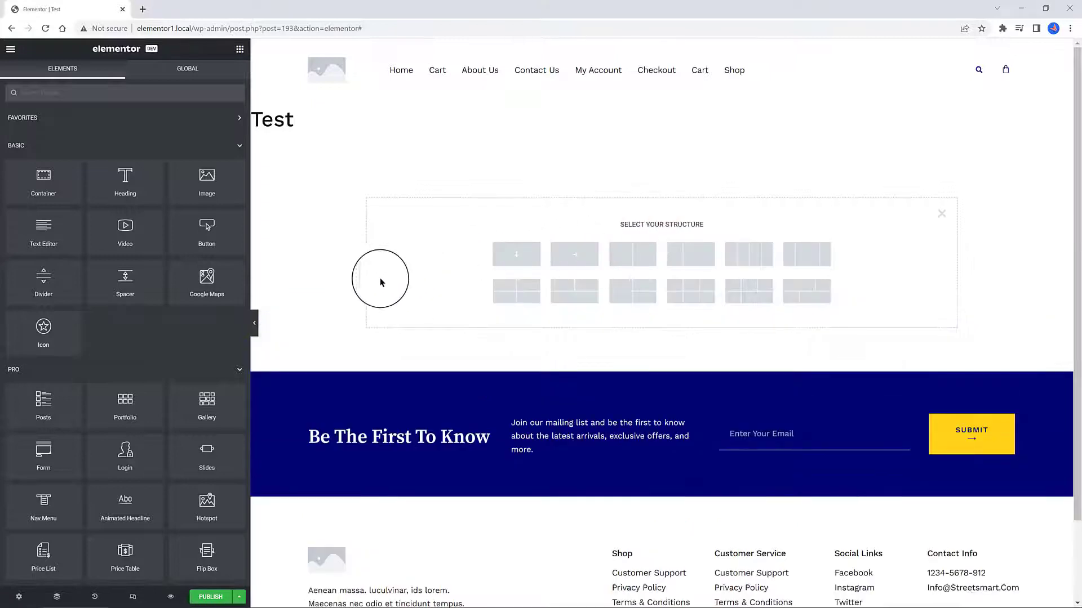
left_click(633, 253)
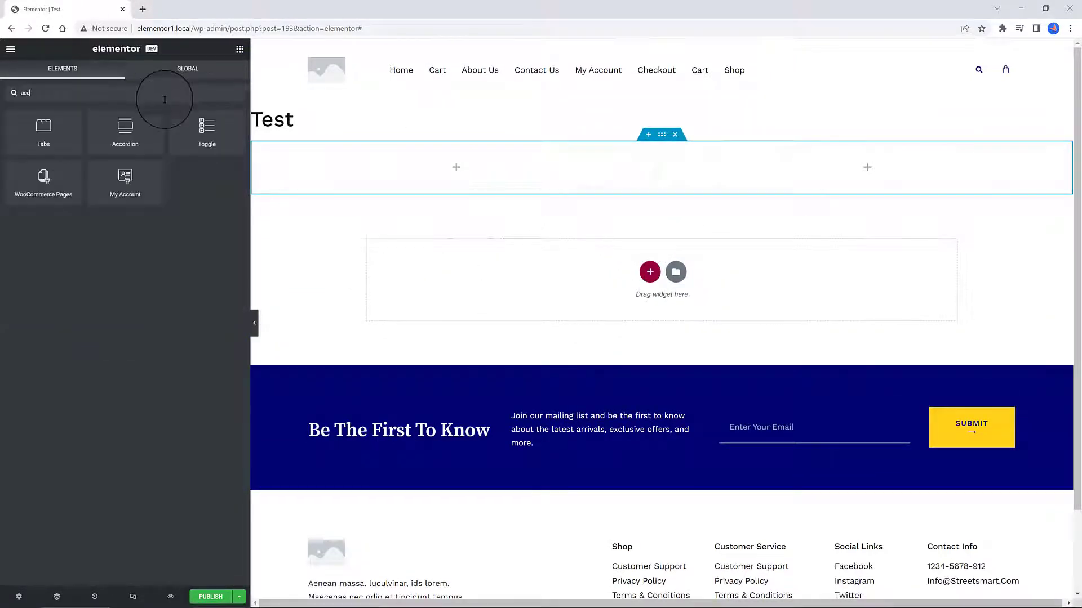
left_click_drag(125, 181, 814, 169)
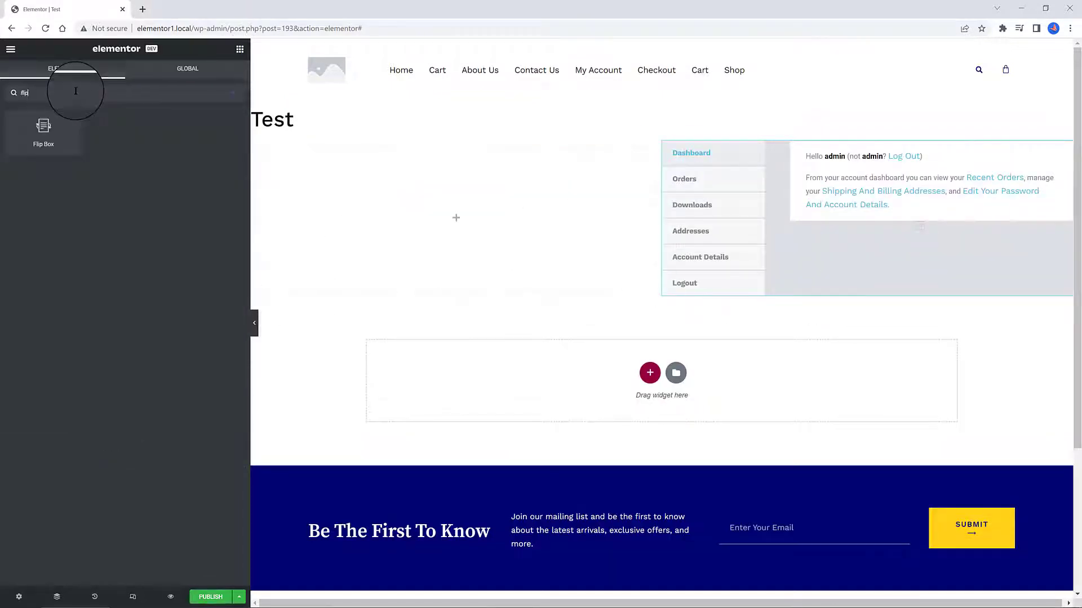
left_click_drag(43, 135, 438, 207)
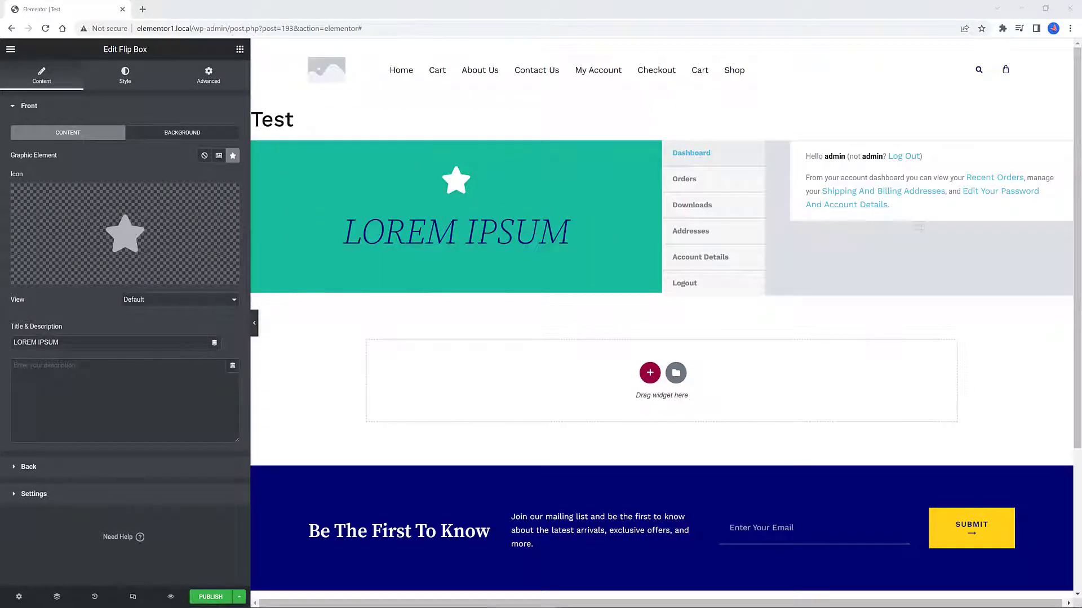
Replace the flip box back side's placeholder description with the Product Content dynamic tag
left_click(28, 466)
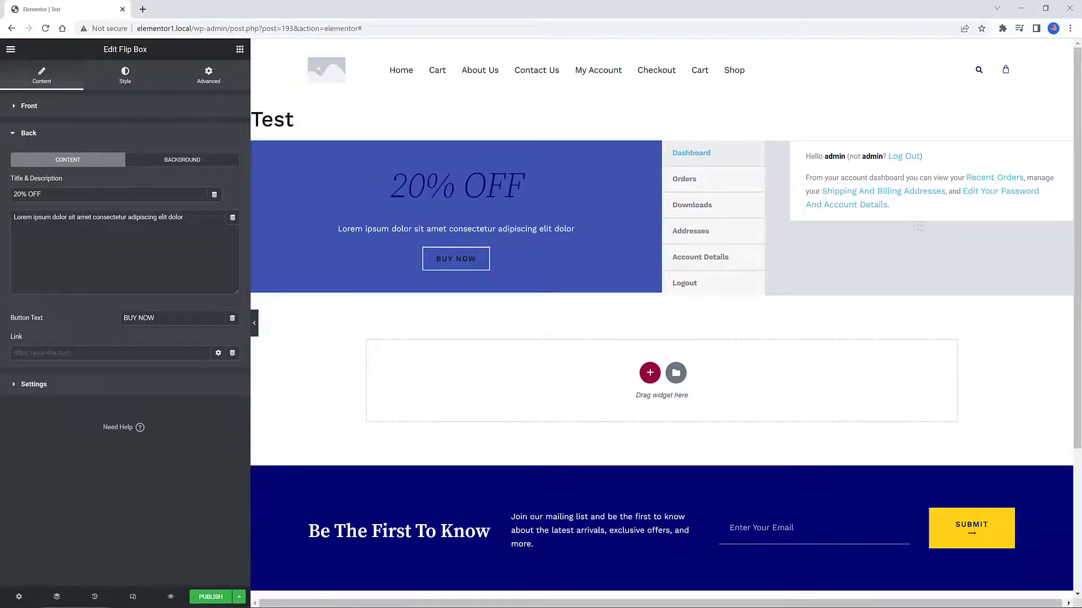
triple_click(116, 223)
key("BackSpace")
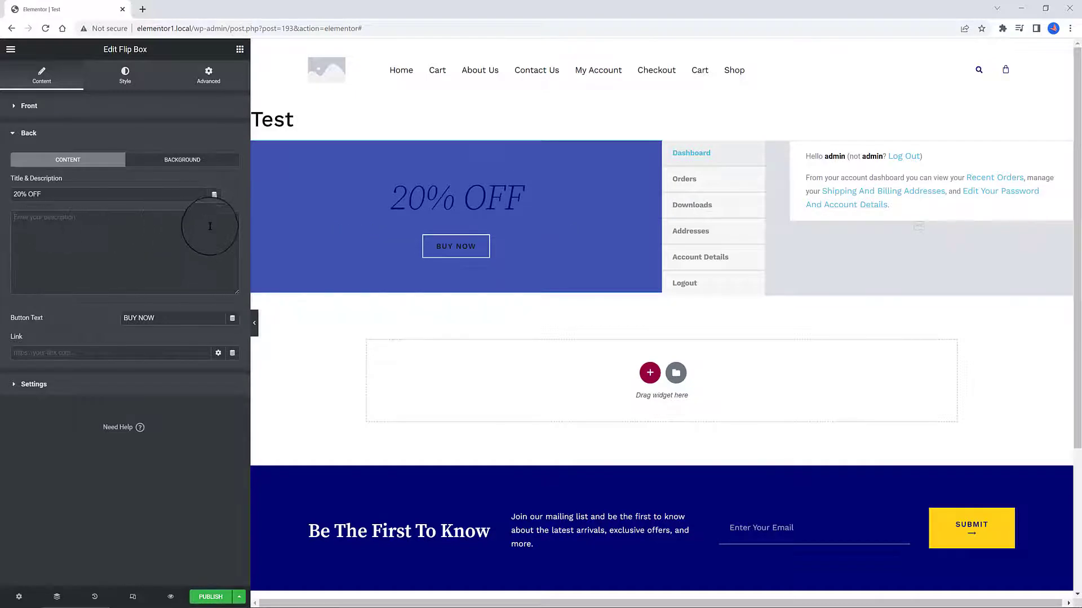
left_click(232, 220)
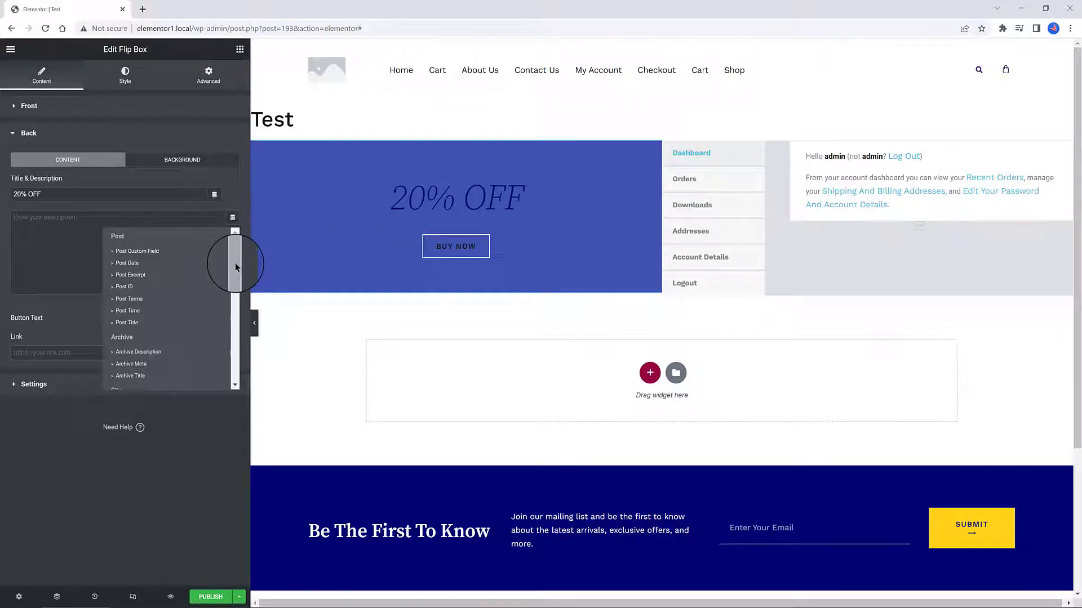
left_click_drag(234, 260, 235, 352)
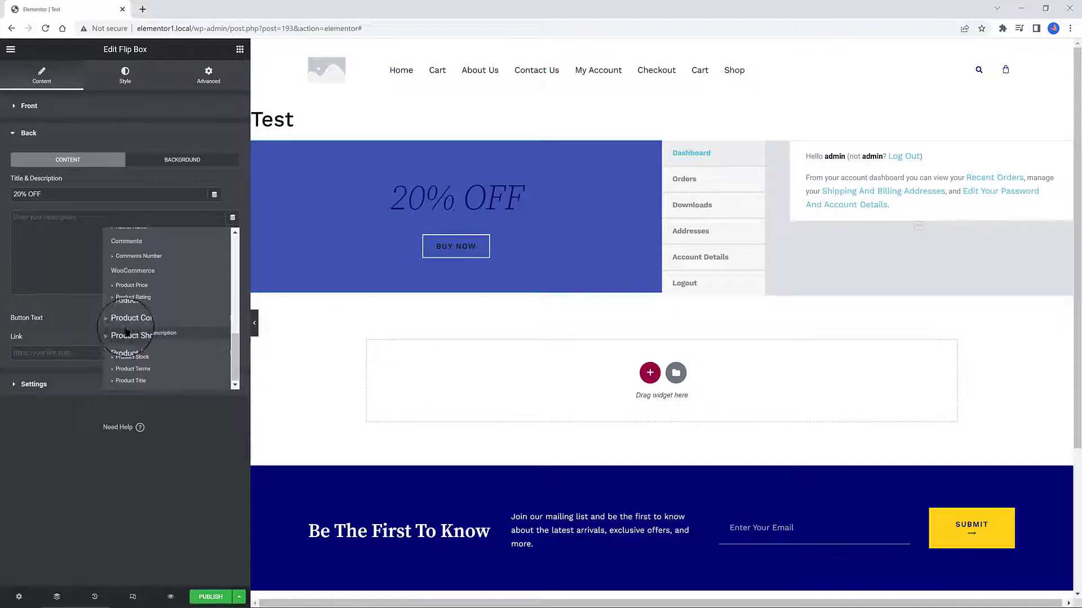
left_click(116, 321)
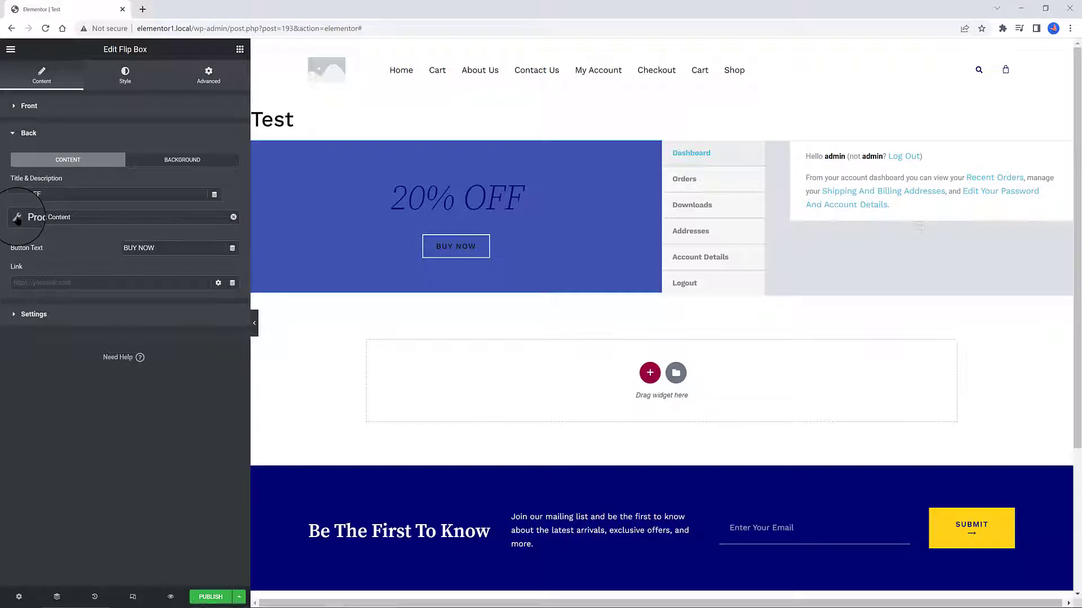
Point the Product Content tag at the product found by searching 'Deep'
left_click(18, 218)
left_click(50, 276)
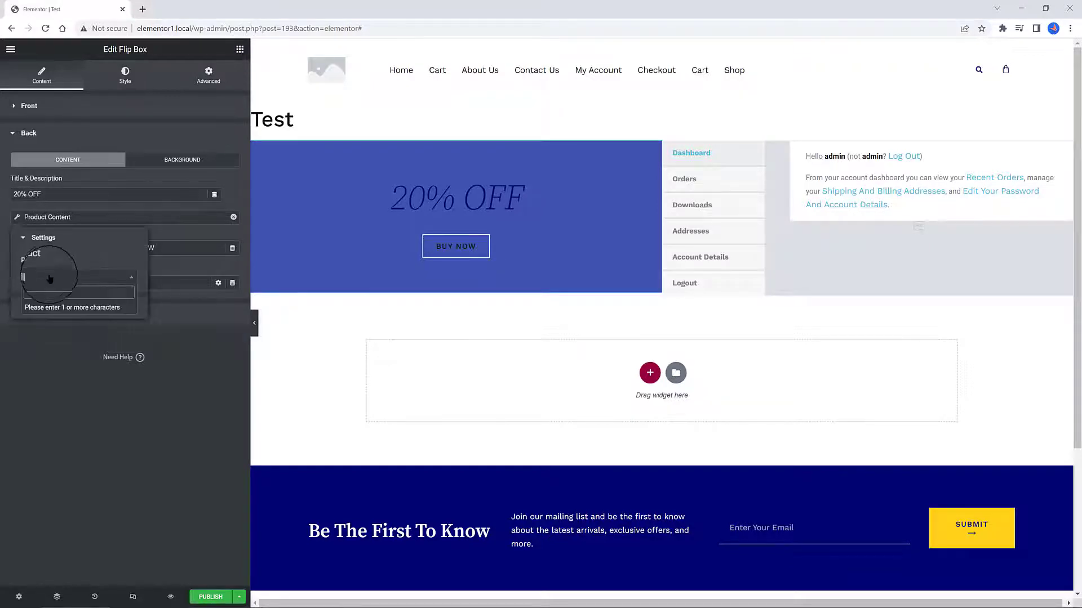
type("Deep")
left_click(56, 307)
left_click(47, 376)
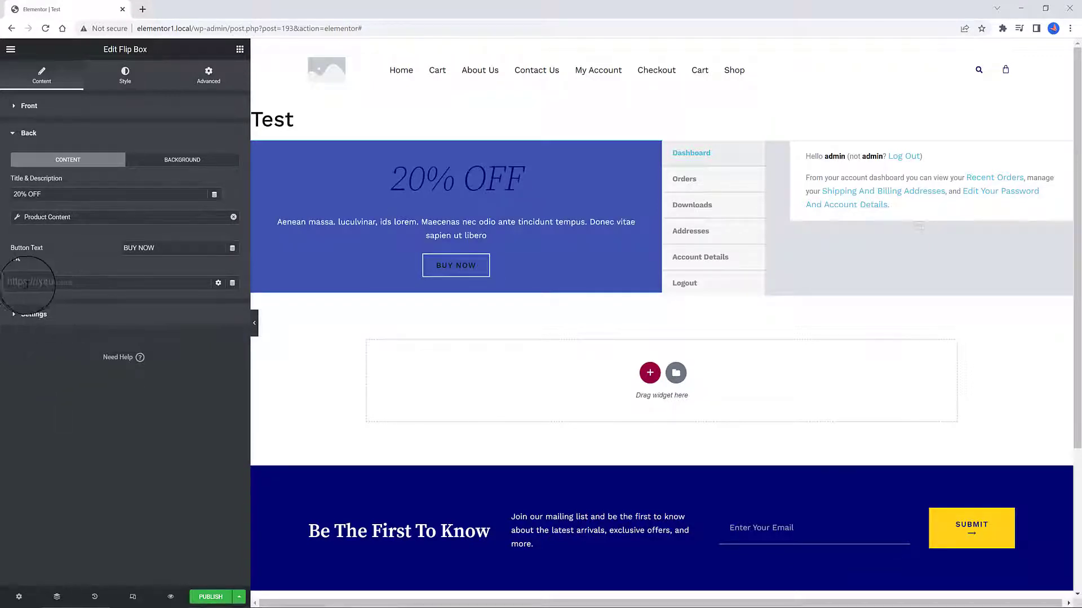
Set the BUY NOW link to Add To Cart for Deep Zone Printed T-Shirt, then preview the Test page
left_click(234, 284)
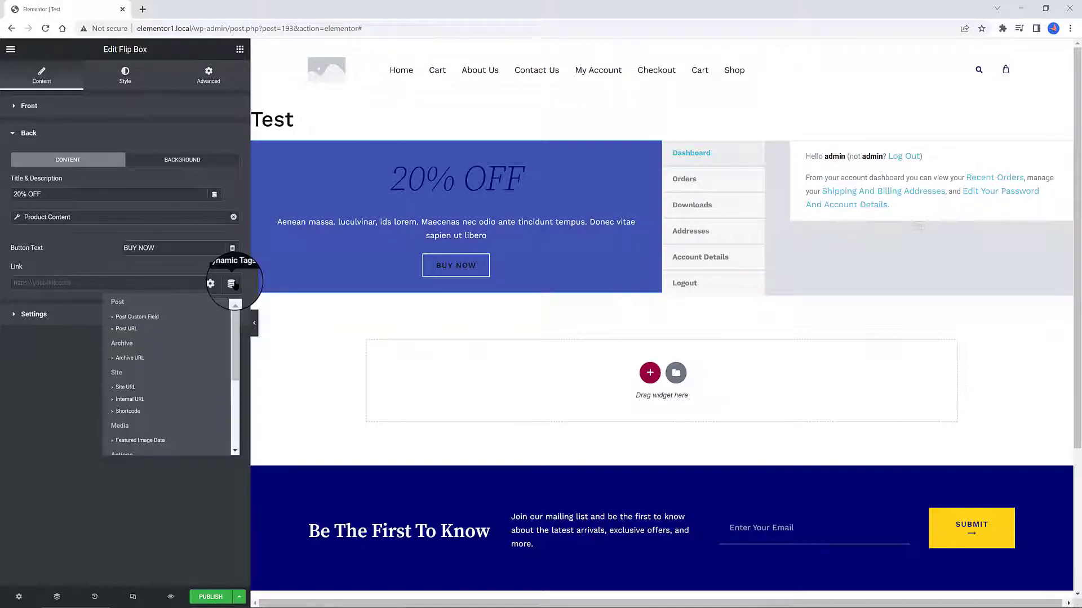
scroll(121, 445, "down", 3)
left_click(111, 449)
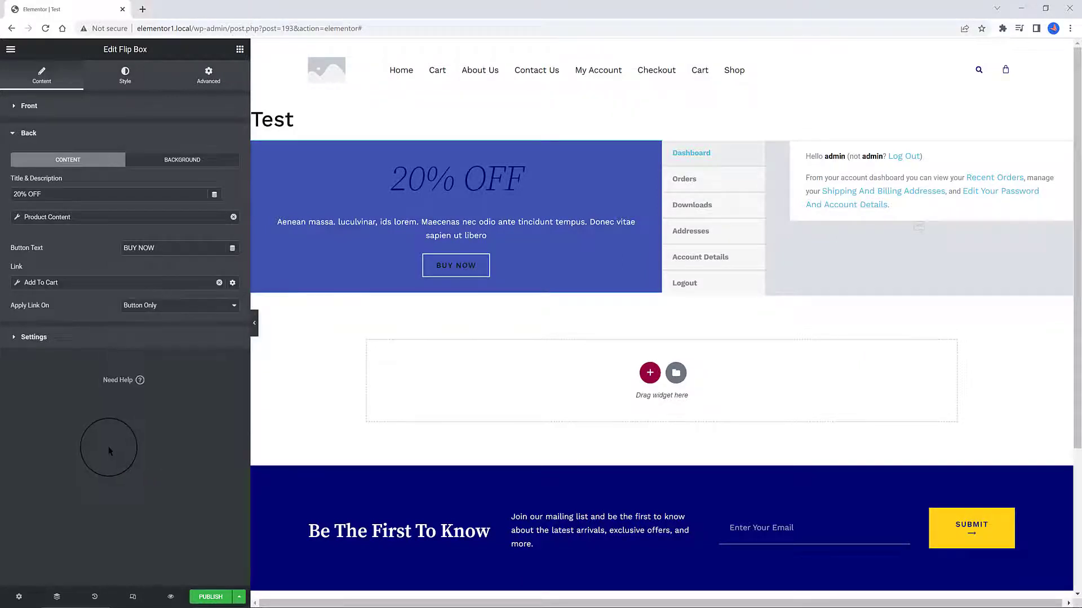
left_click(17, 283)
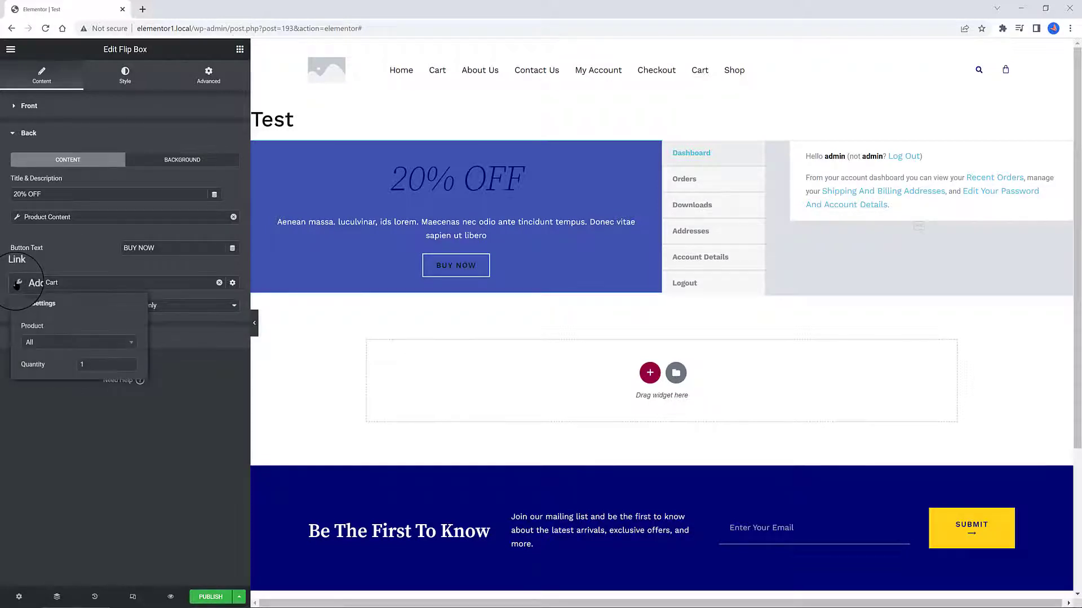
left_click(79, 342)
type("Deep")
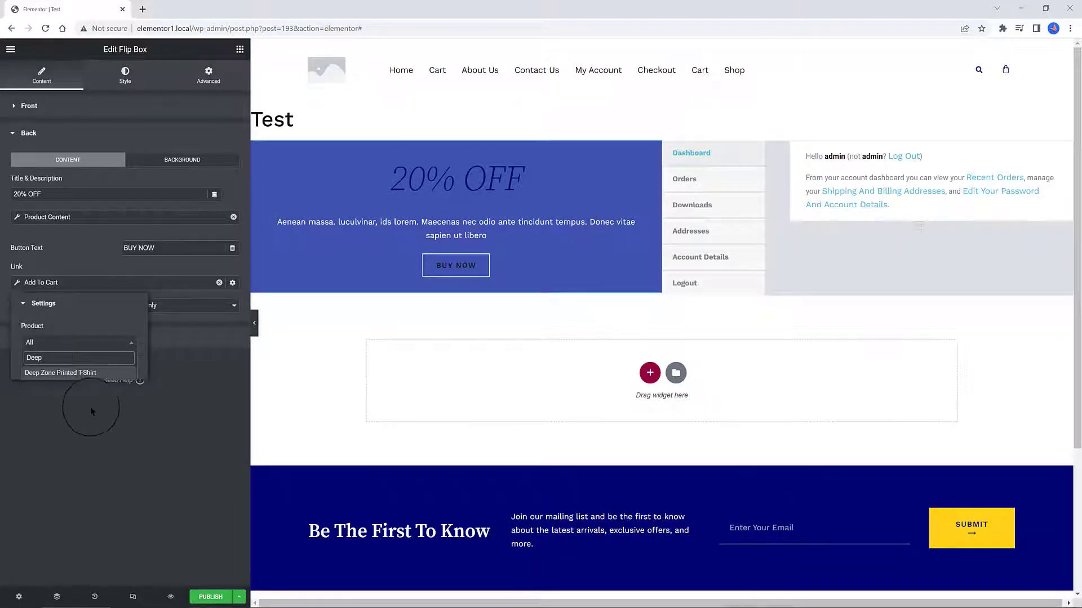
left_click(87, 374)
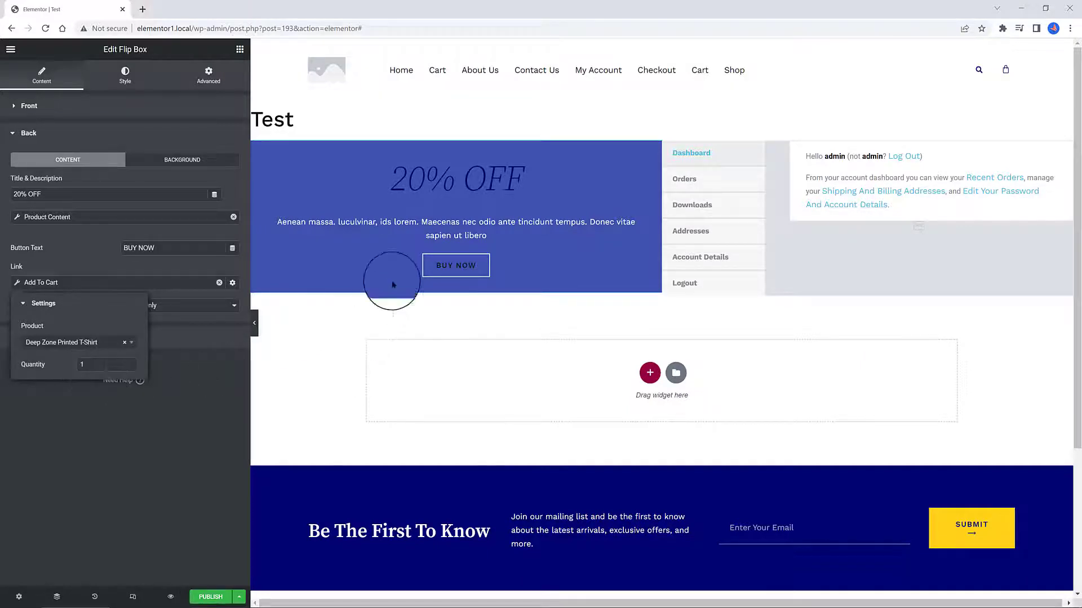
left_click(170, 597)
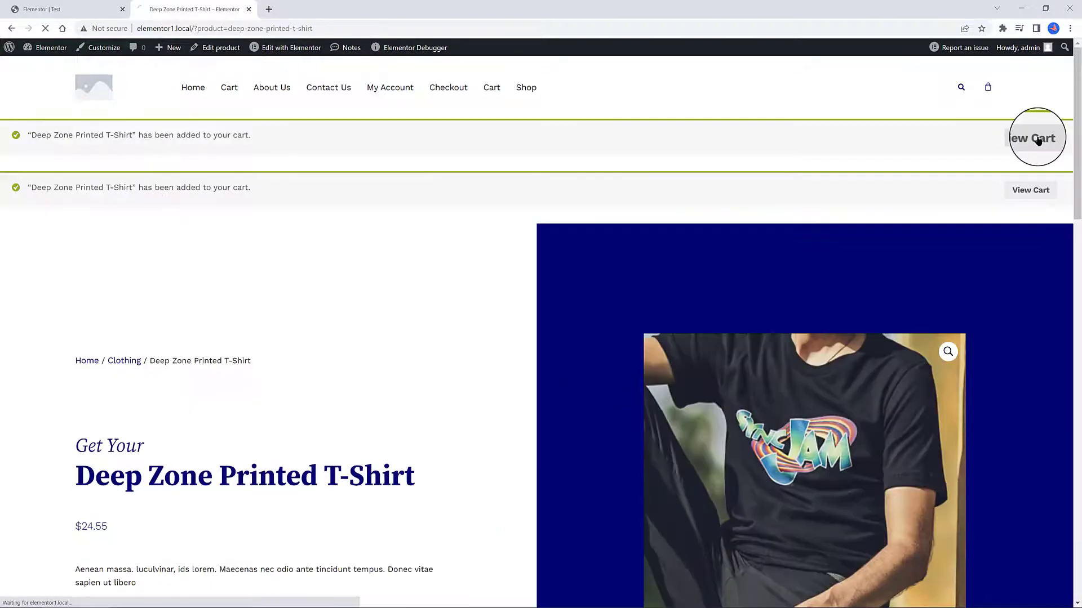
Test the flip box's BUY NOW add-to-cart button and reload the Cart page
left_click(1033, 137)
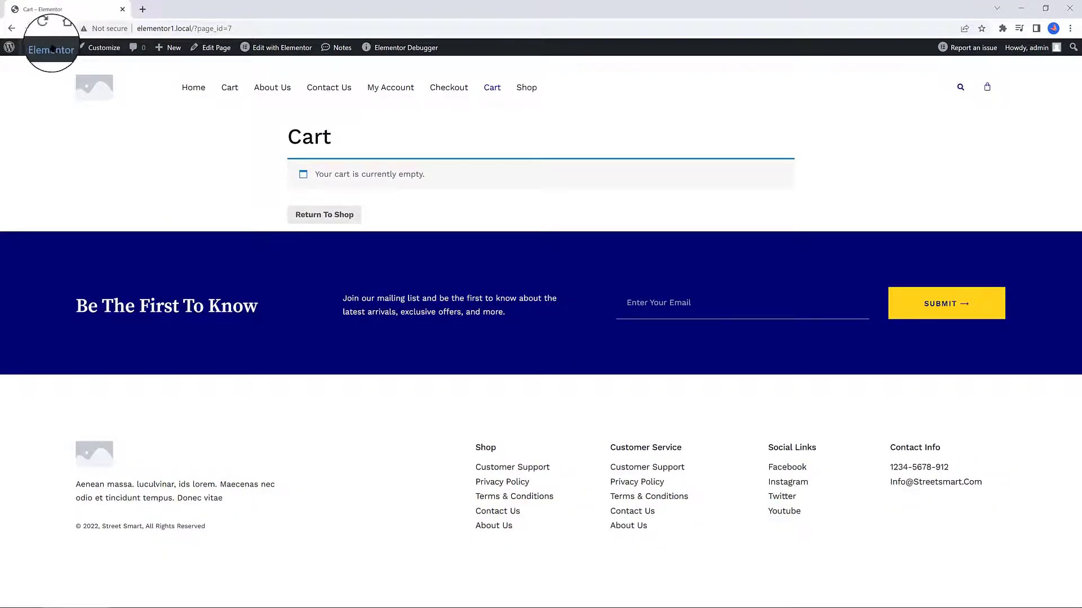
left_click(45, 29)
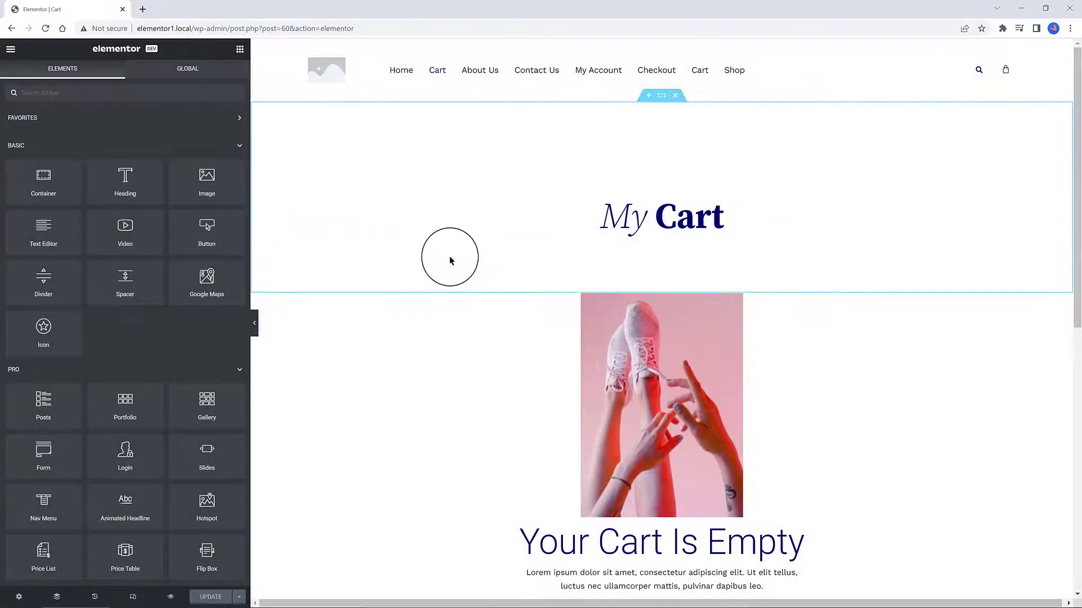
Scroll the Cart page down and back up to review its layout
scroll(449, 261, "down", 6)
scroll(450, 258, "up", 3)
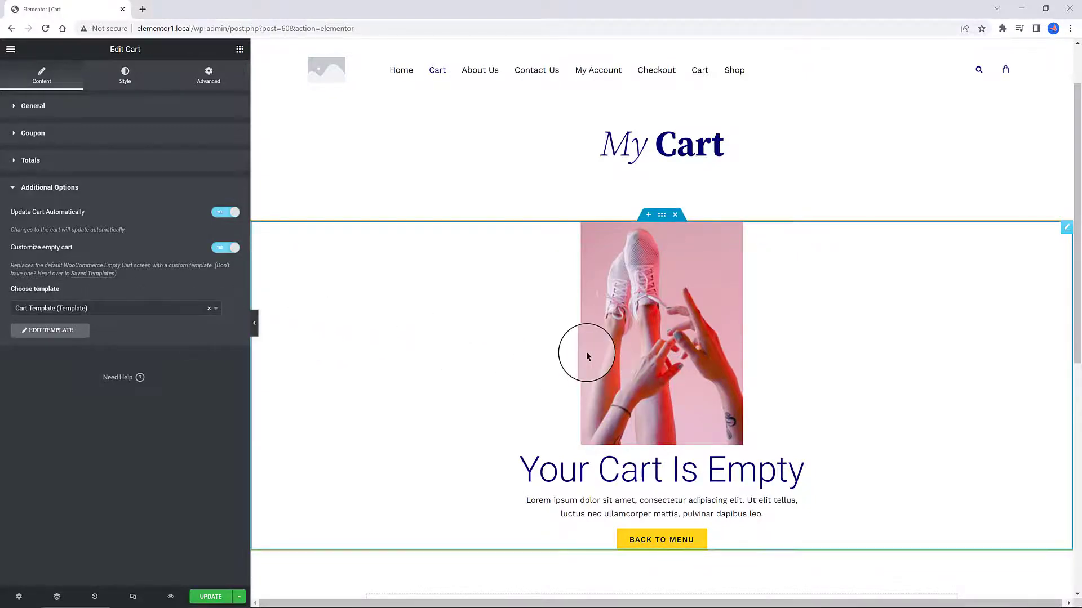
scroll(586, 356, "down", 3)
scroll(586, 357, "up", 2)
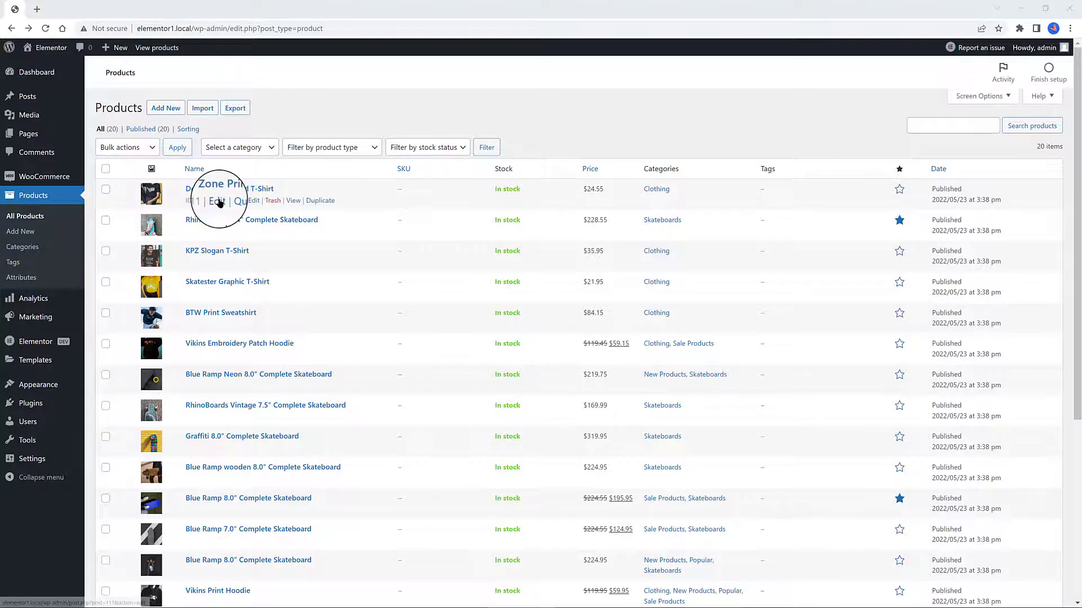
In Deep Zone Printed T-Shirt's Linked Products, add Skatester Graphic T-Shirt, BTW Print Sweatshirt and Vikins Print Hoodie as upsells
left_click(218, 200)
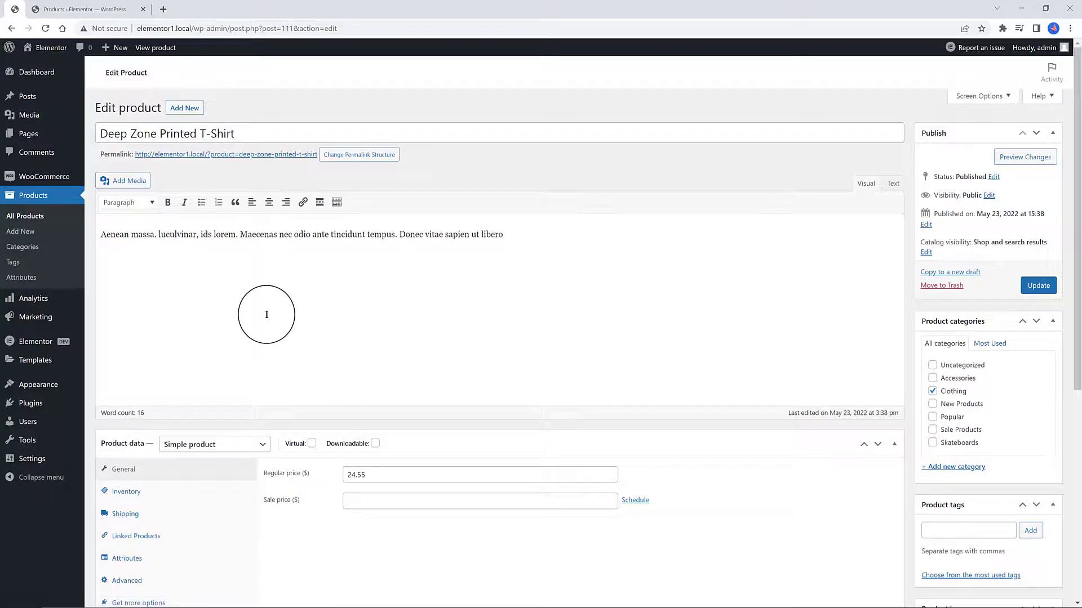
scroll(265, 314, "down", 4)
left_click(146, 320)
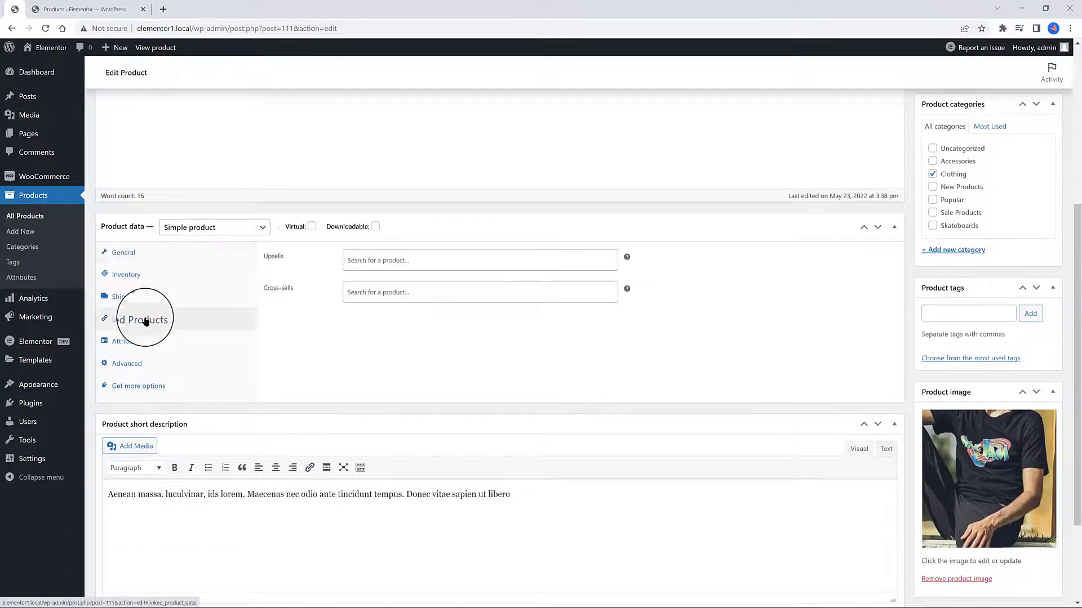
left_click(395, 260)
type("skates")
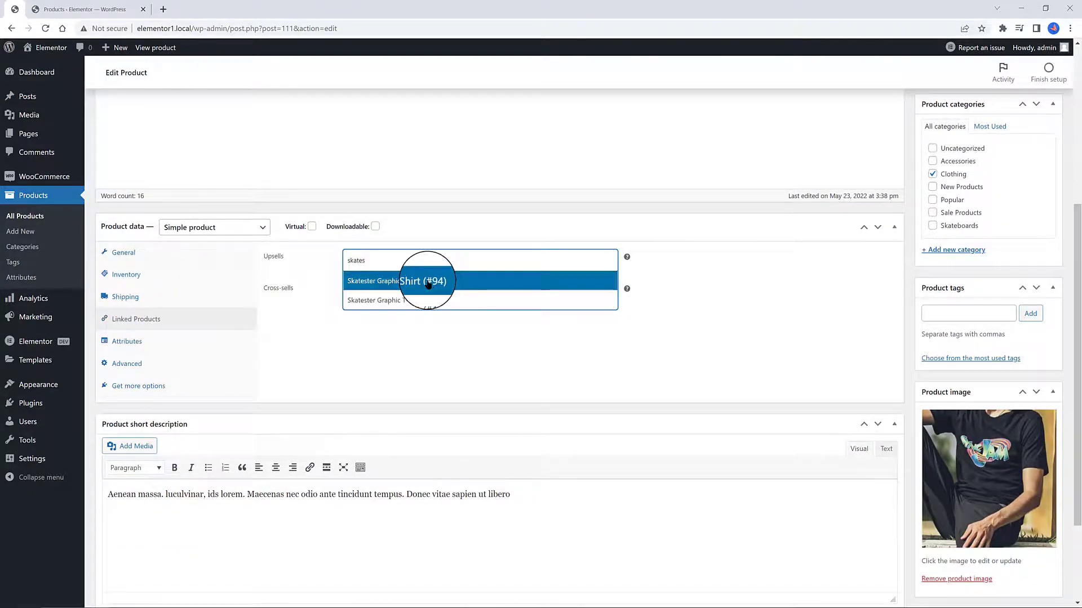
left_click(425, 280)
type("btw")
left_click(398, 283)
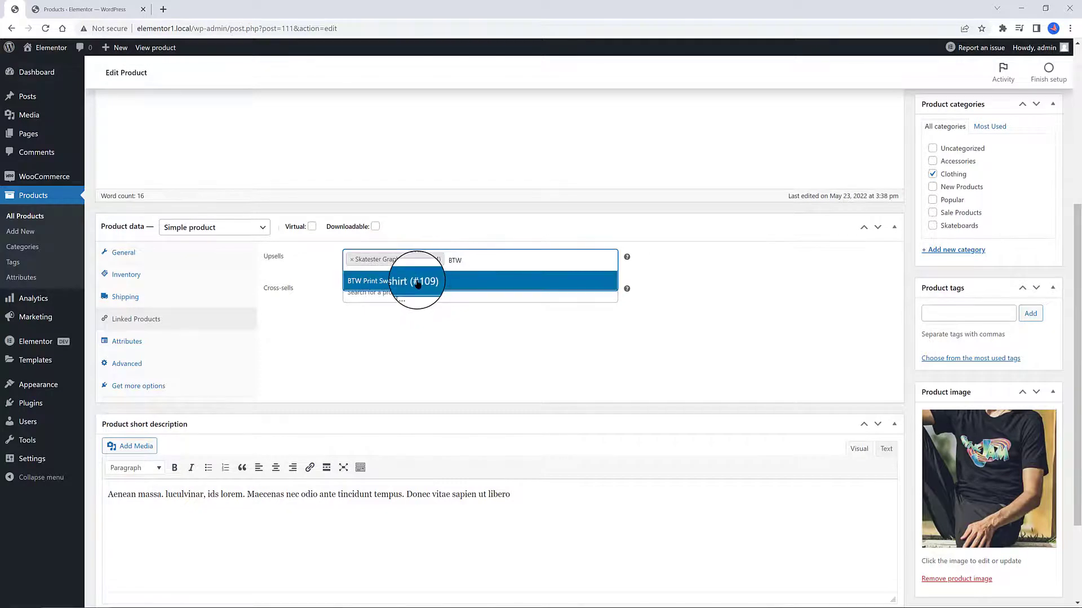
type("Vikins")
left_click(391, 299)
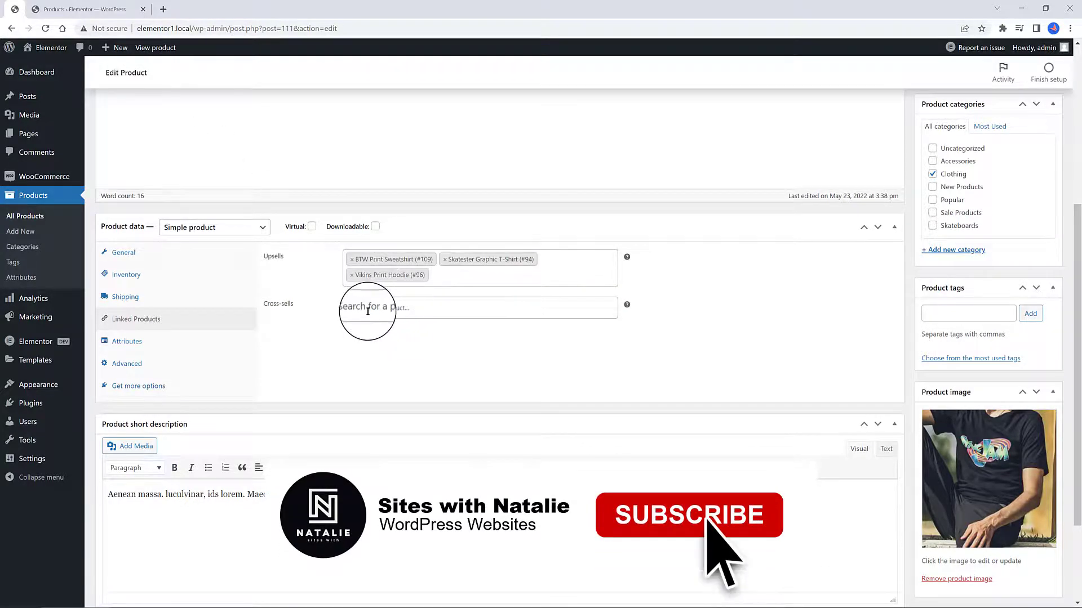
Add the Blue Ramp 8.0" and 7.0" skateboards plus another skateboard as cross-sells, then update the product
left_click(368, 309)
type("blue")
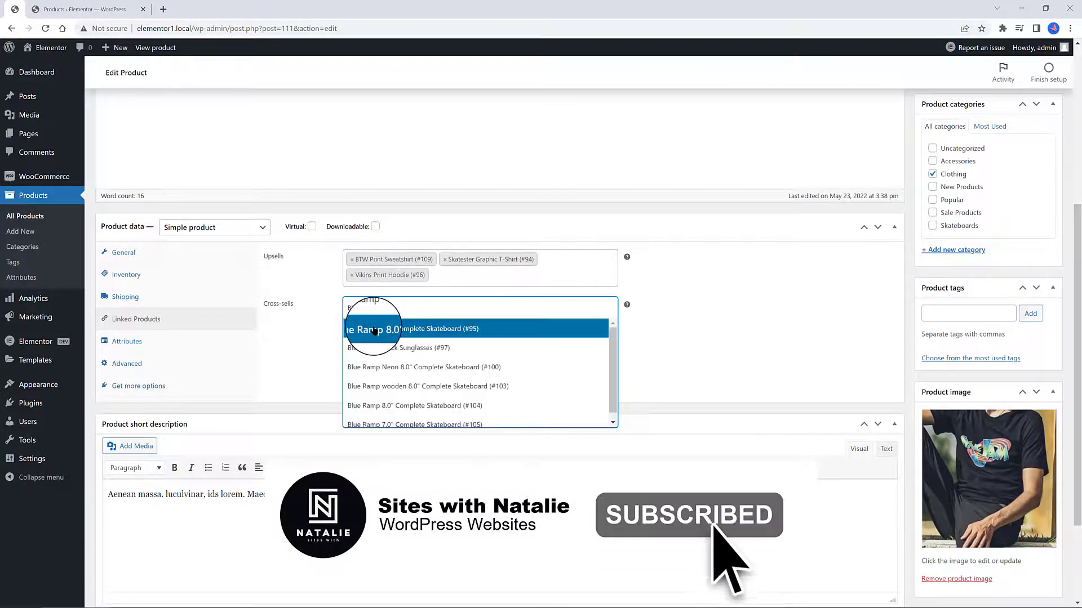
left_click(374, 328)
type("Blue Ramp 7.0")
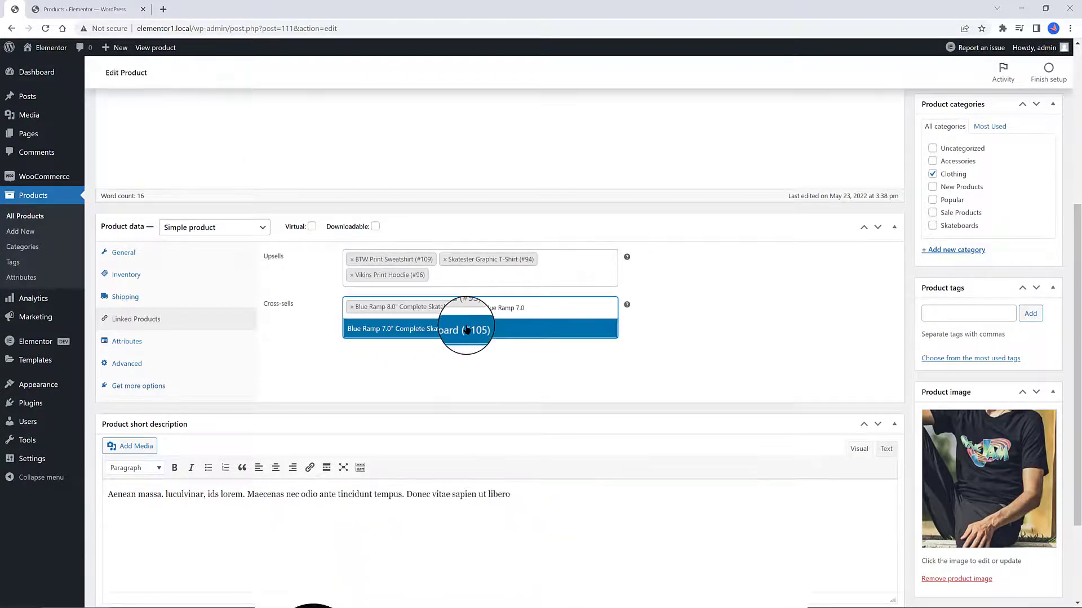
left_click(467, 331)
left_click(510, 343)
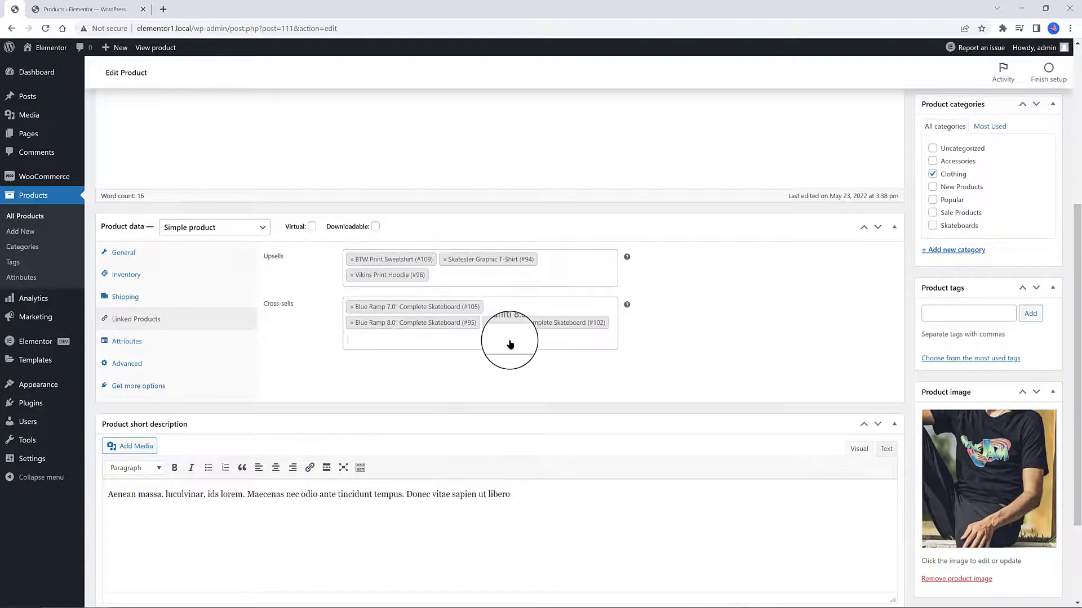
scroll(1035, 234, "up", 3)
left_click(1035, 235)
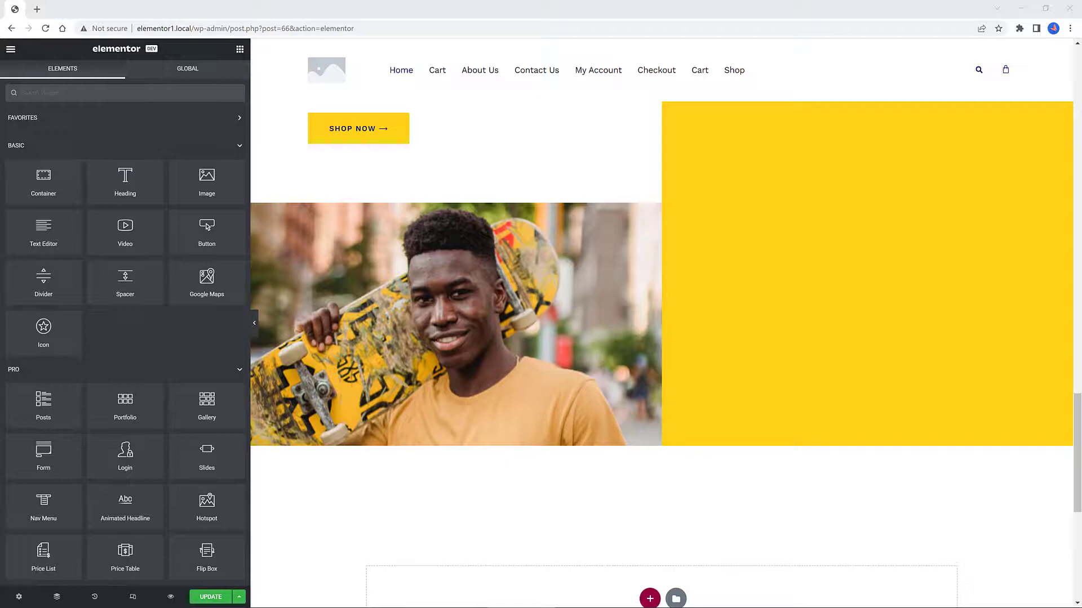
Add an empty single-column container below the skateboarder photo on the home page
scroll(225, 366, "down", 7)
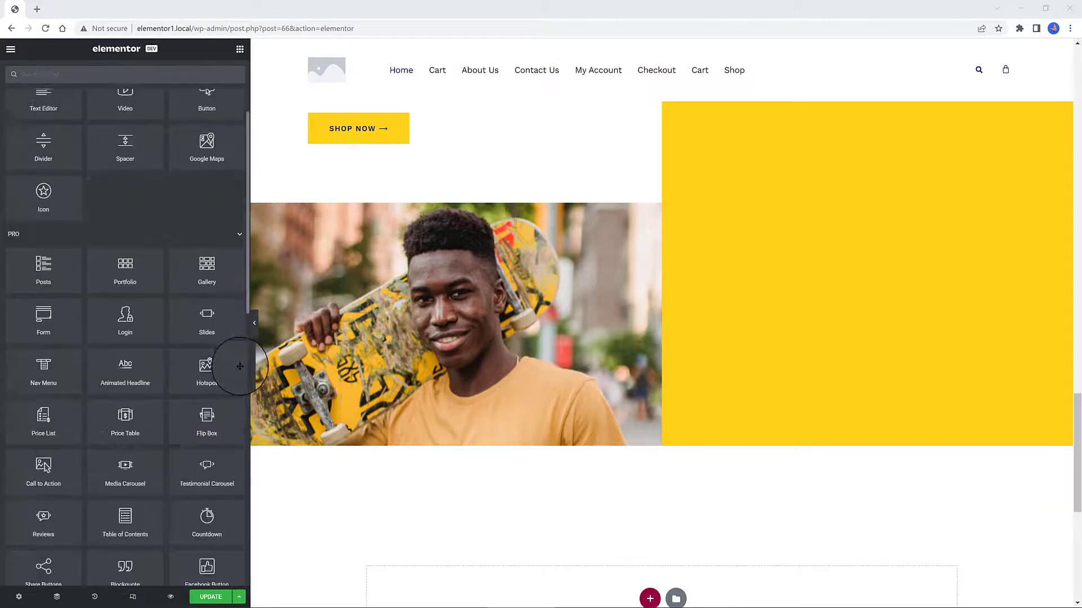
scroll(558, 507, "down", 3)
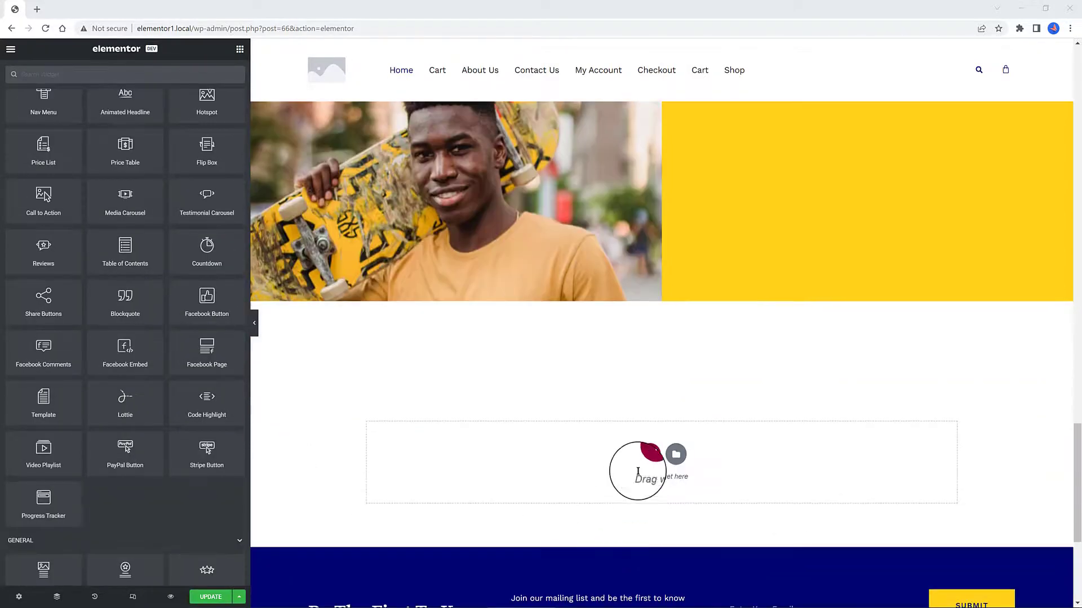
left_click(650, 453)
left_click(517, 478)
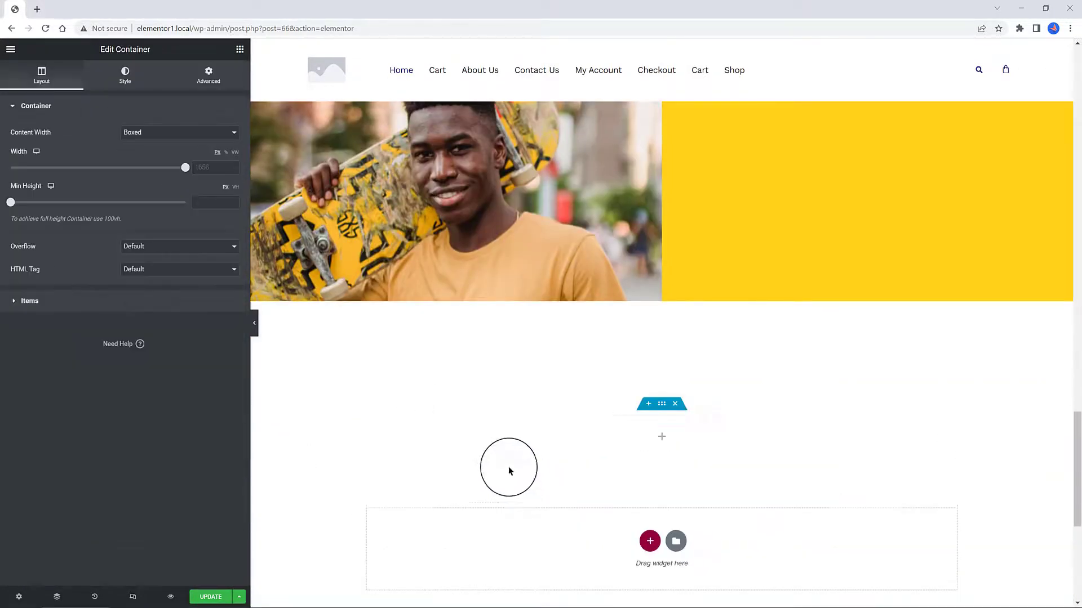
Place a Products widget in the new container and open its Query Source options
left_click(240, 49)
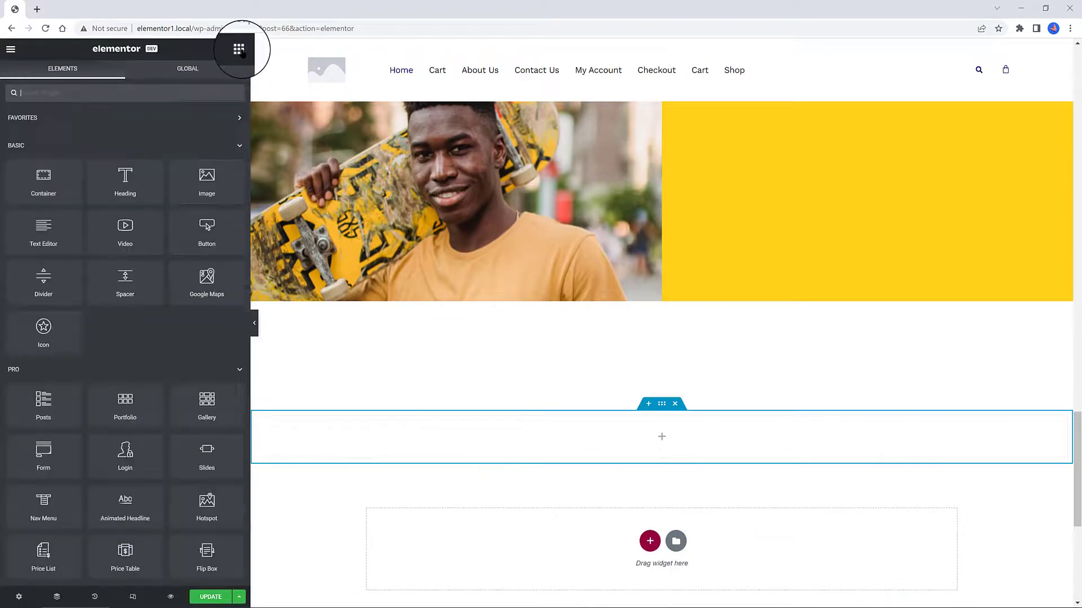
type("product")
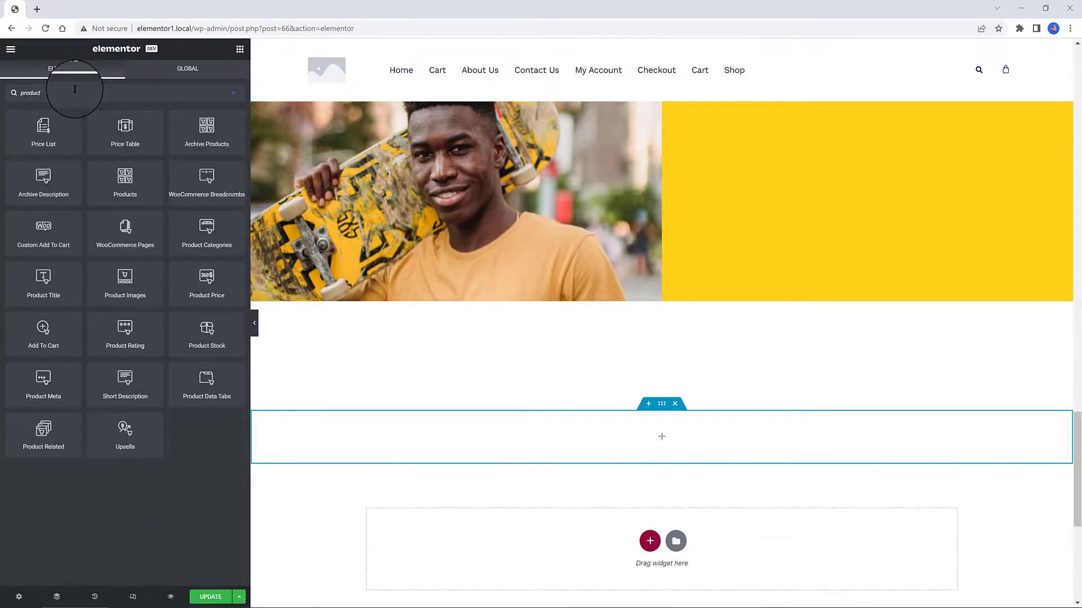
type("s")
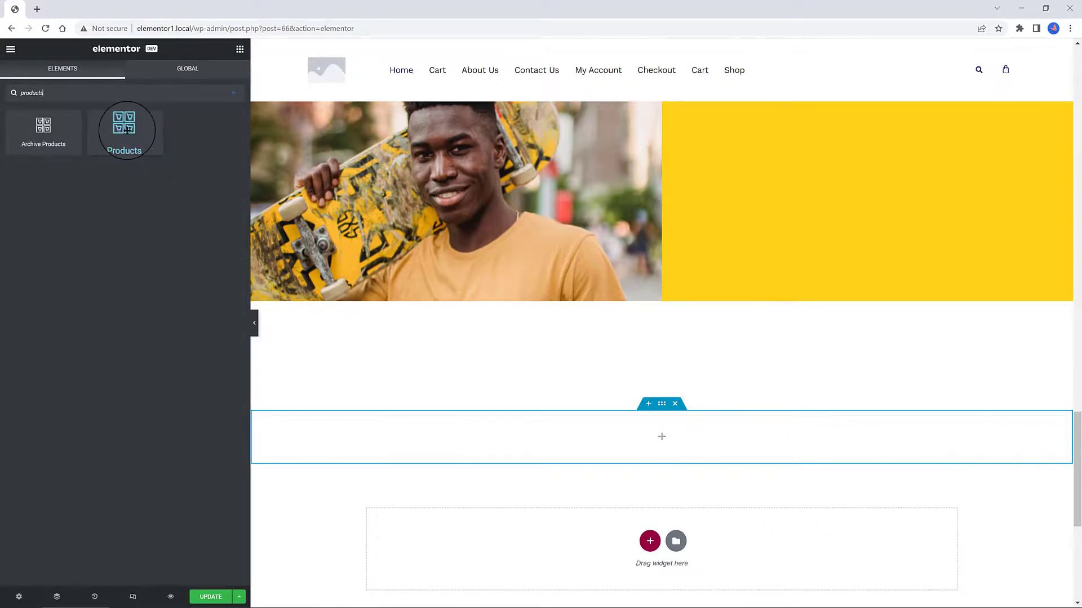
left_click_drag(123, 128, 614, 448)
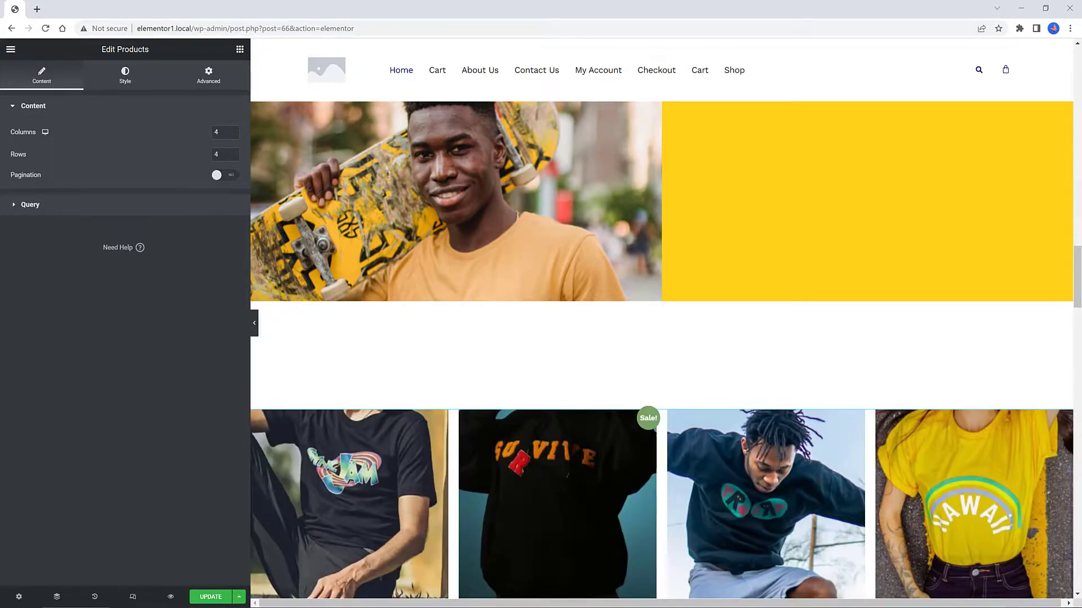
left_click(30, 205)
left_click(155, 159)
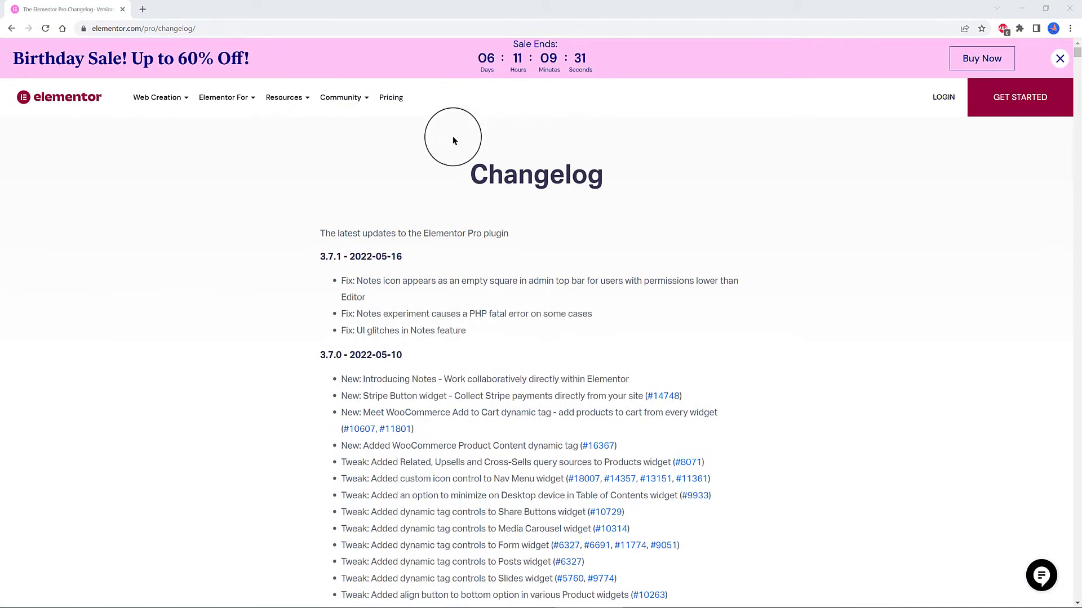
scroll(411, 182, "down", 1)
scroll(383, 186, "down", 1)
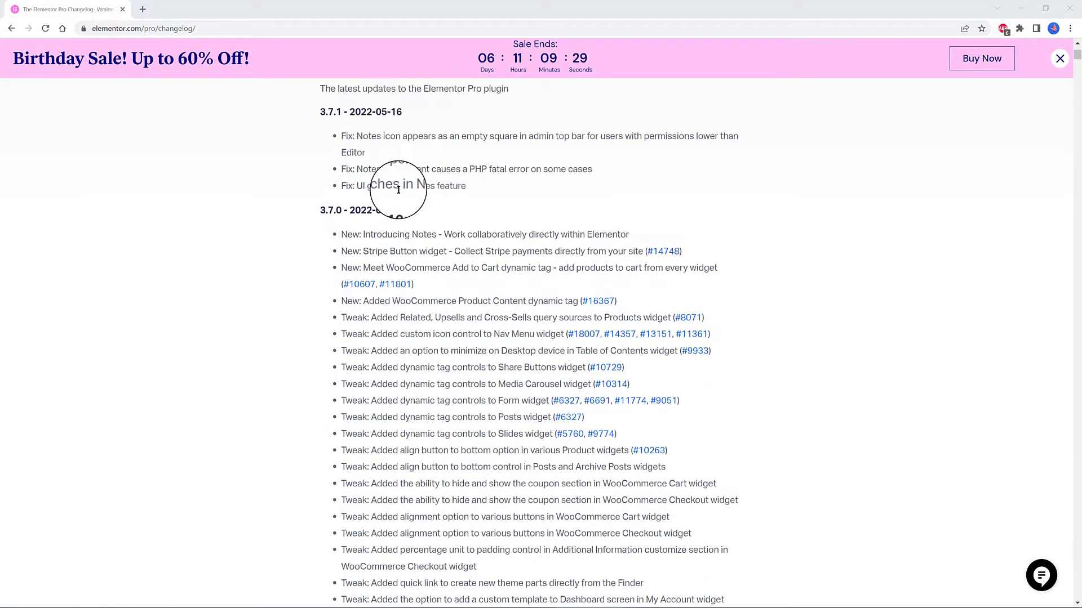
scroll(383, 186, "up", 1)
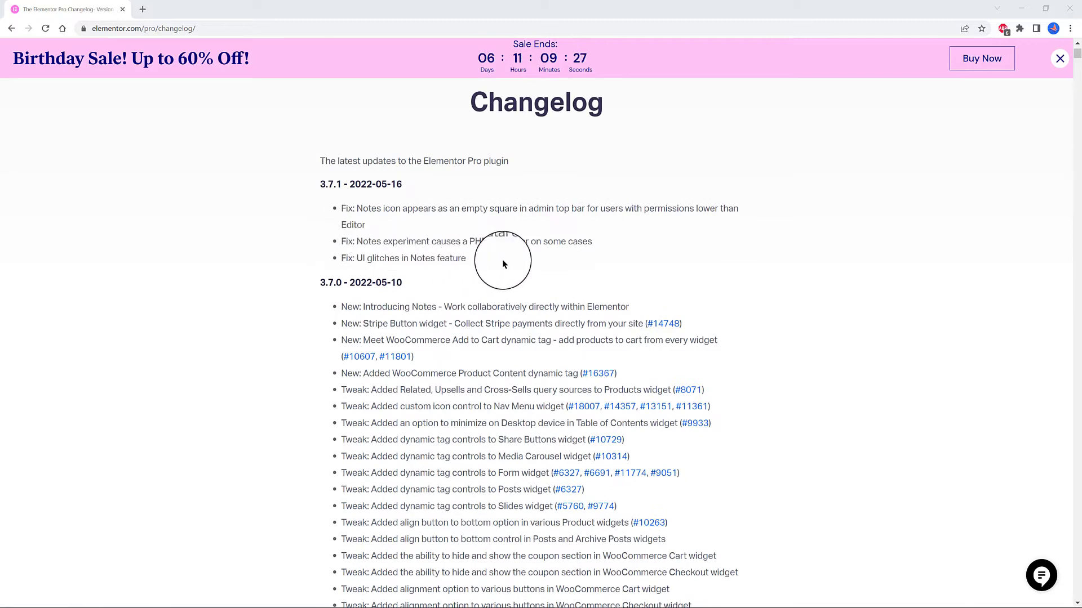
scroll(534, 263, "down", 1)
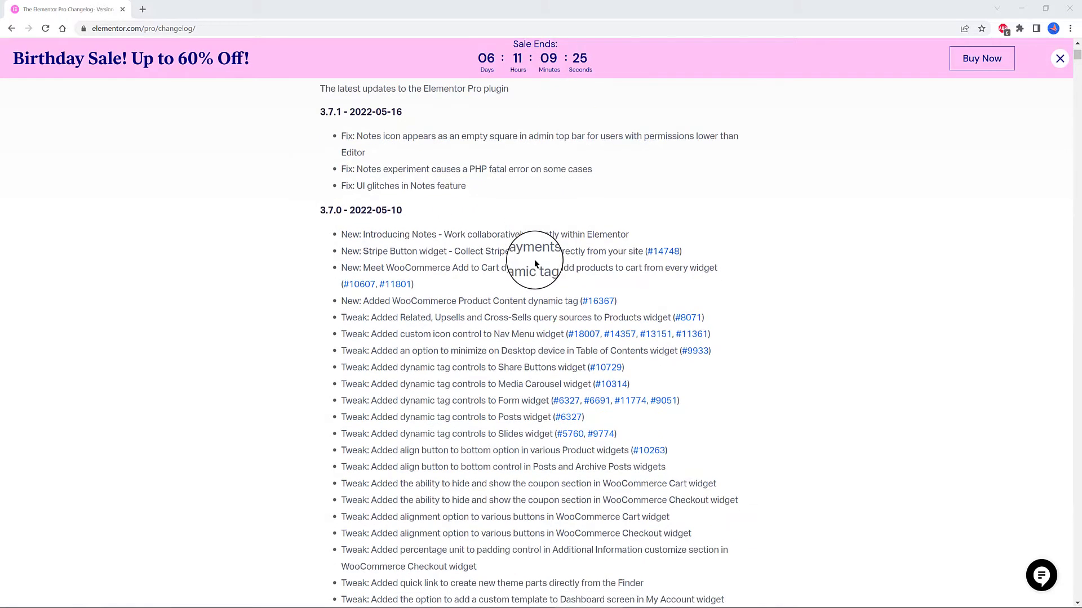
scroll(535, 262, "down", 1)
scroll(535, 263, "down", 2)
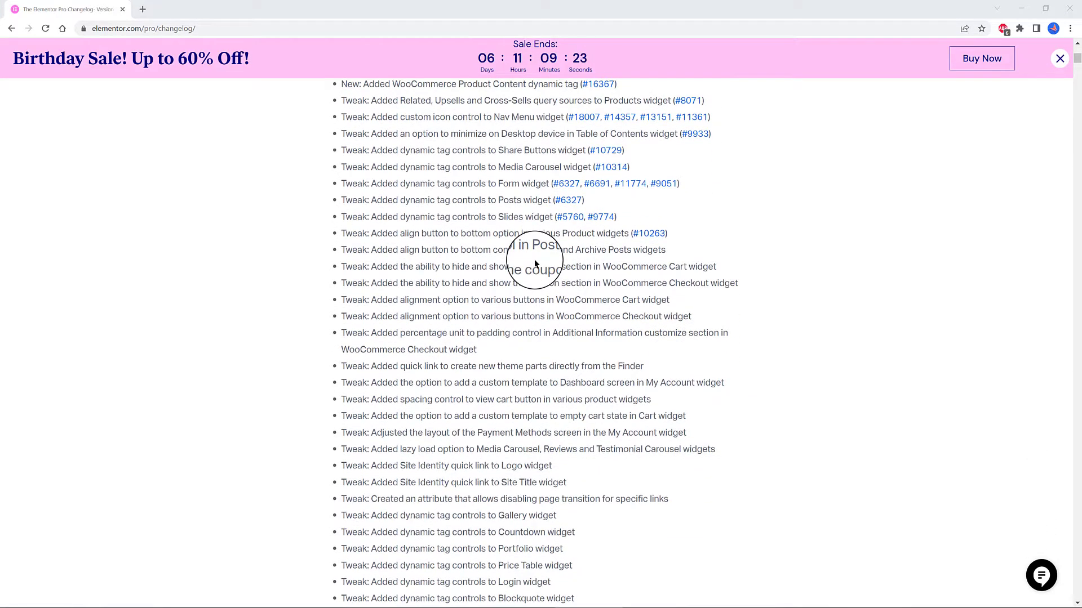
scroll(505, 256, "down", 2)
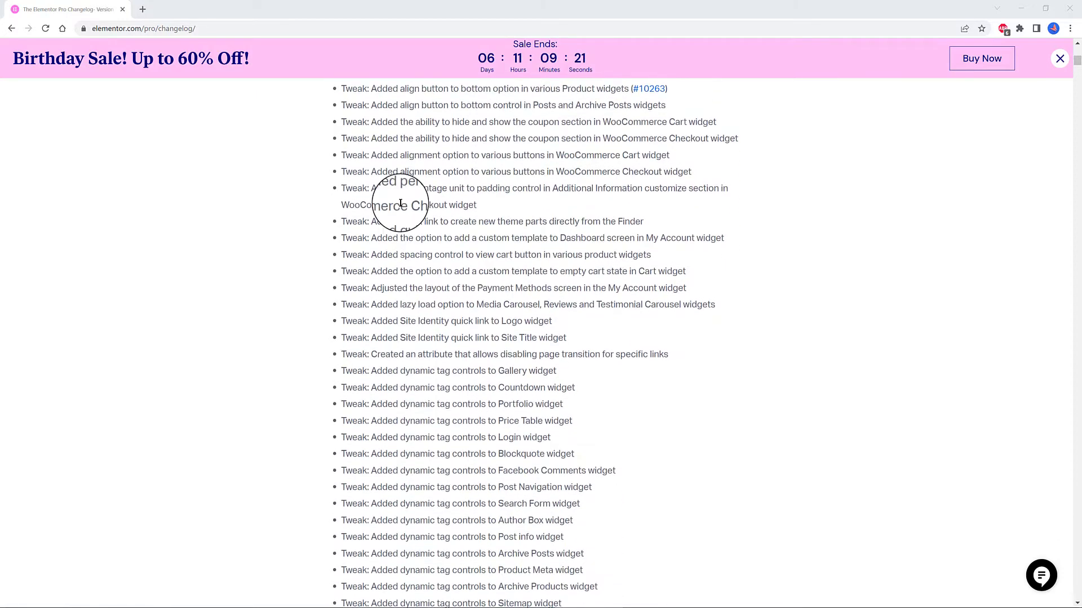